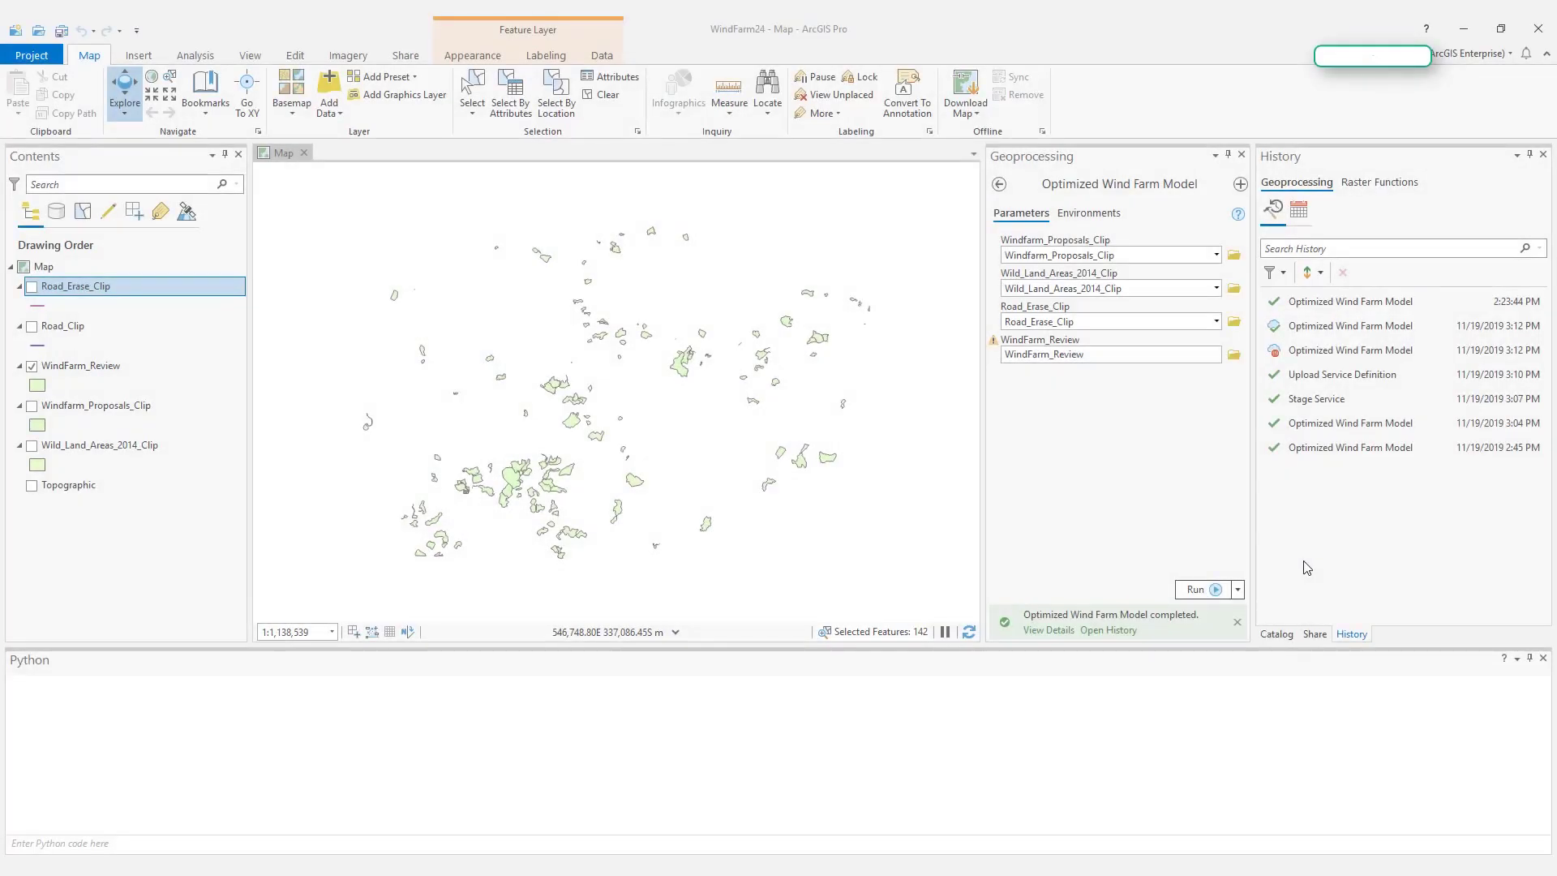
- Select the latest Optimized Wind Farm Model run in the History pane and open its context menu
{"action": "left_click", "coordinate": [1294, 376]}
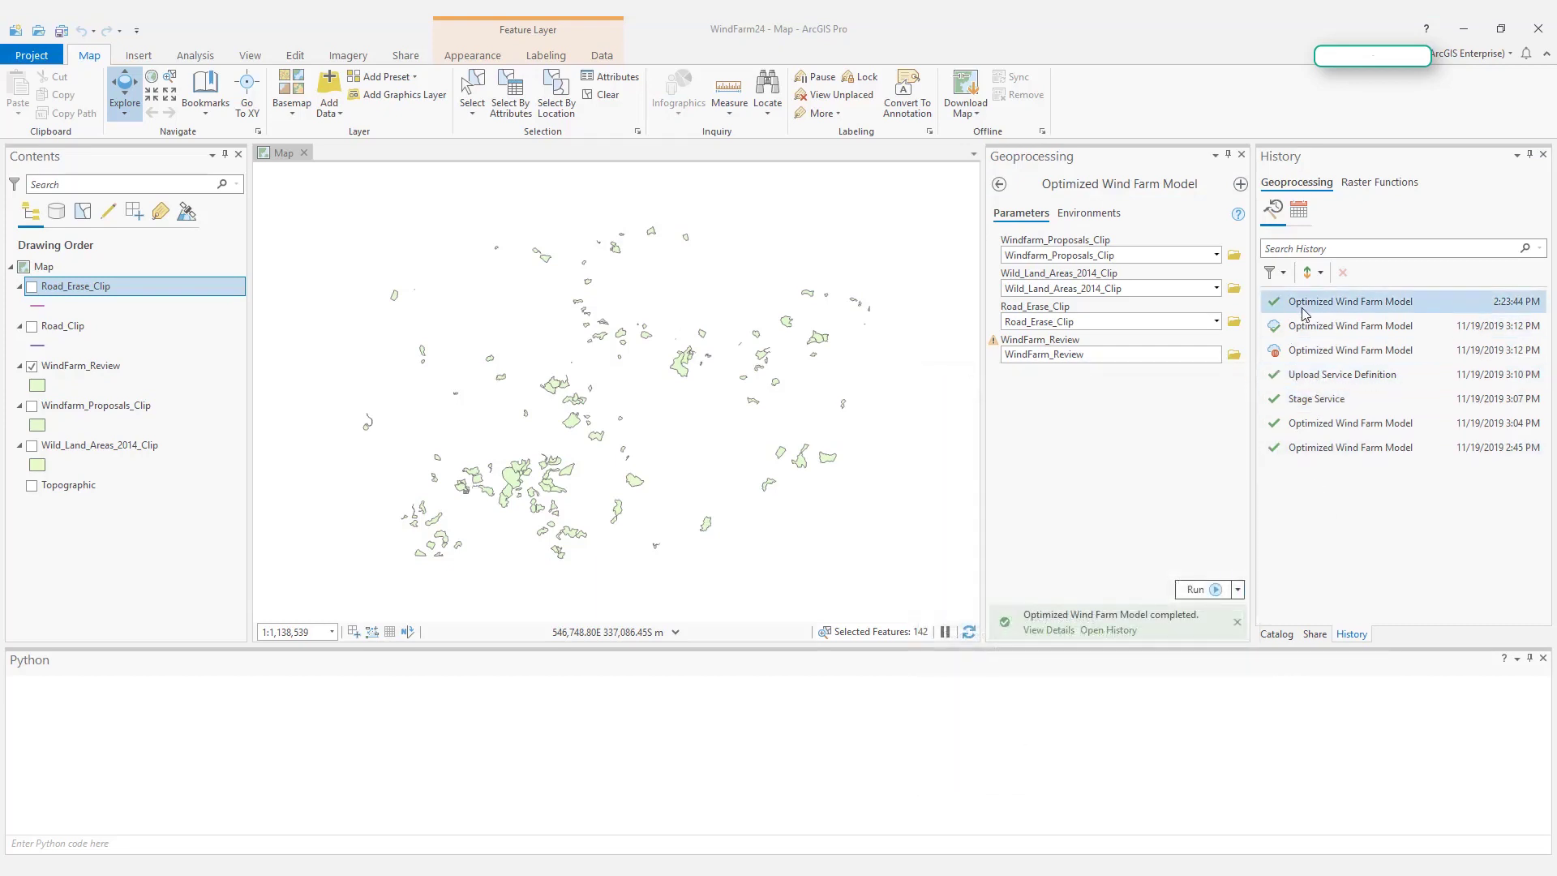
{"action": "mouse_move", "coordinate": [1304, 312]}
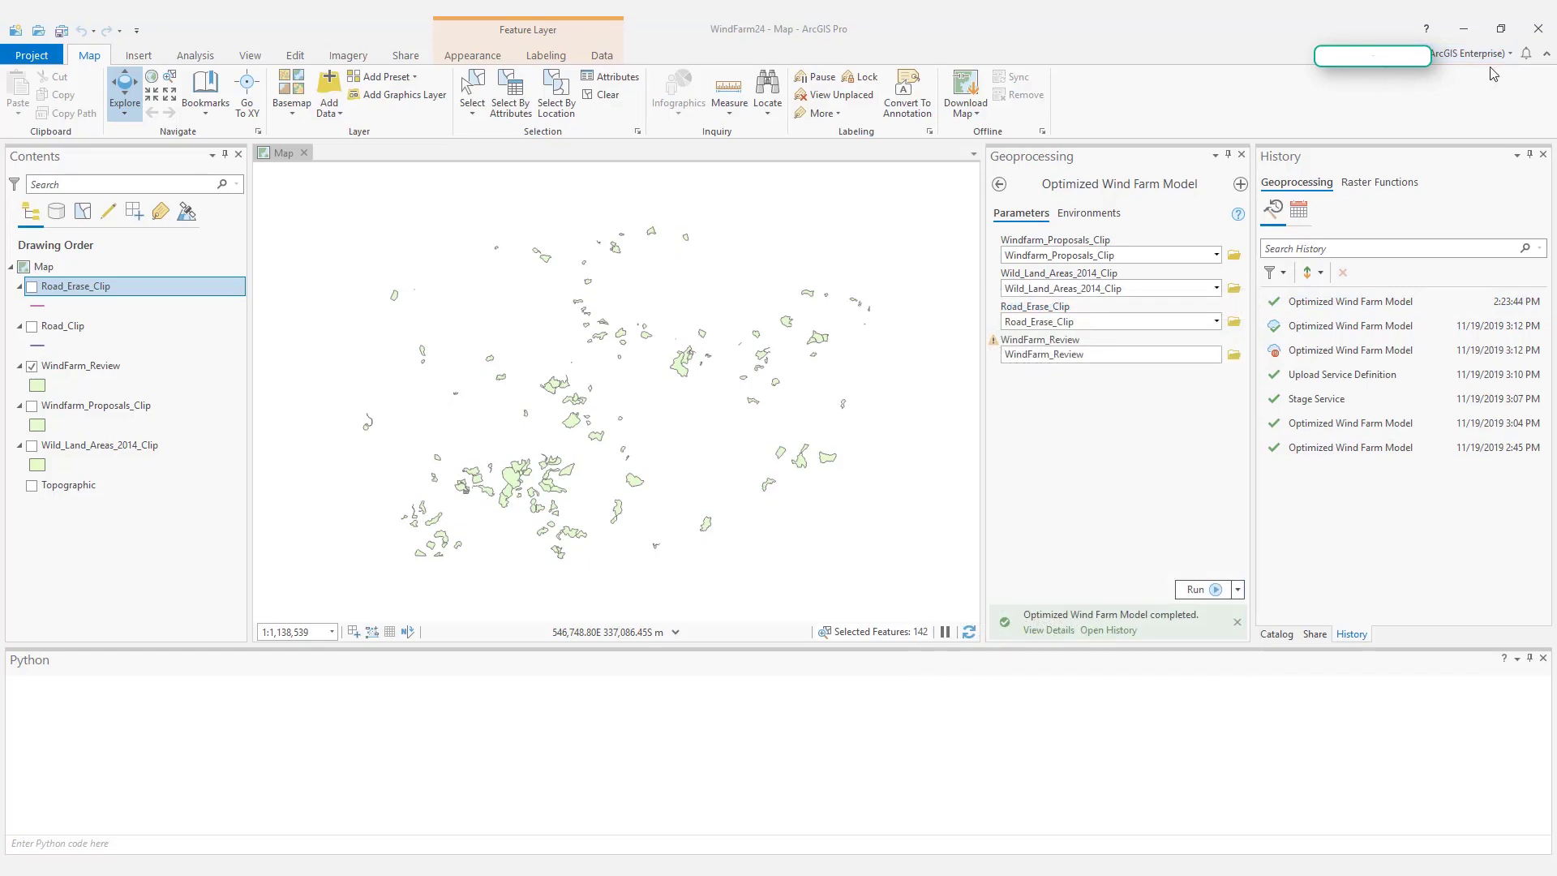
{"action": "right_click", "coordinate": [1344, 304]}
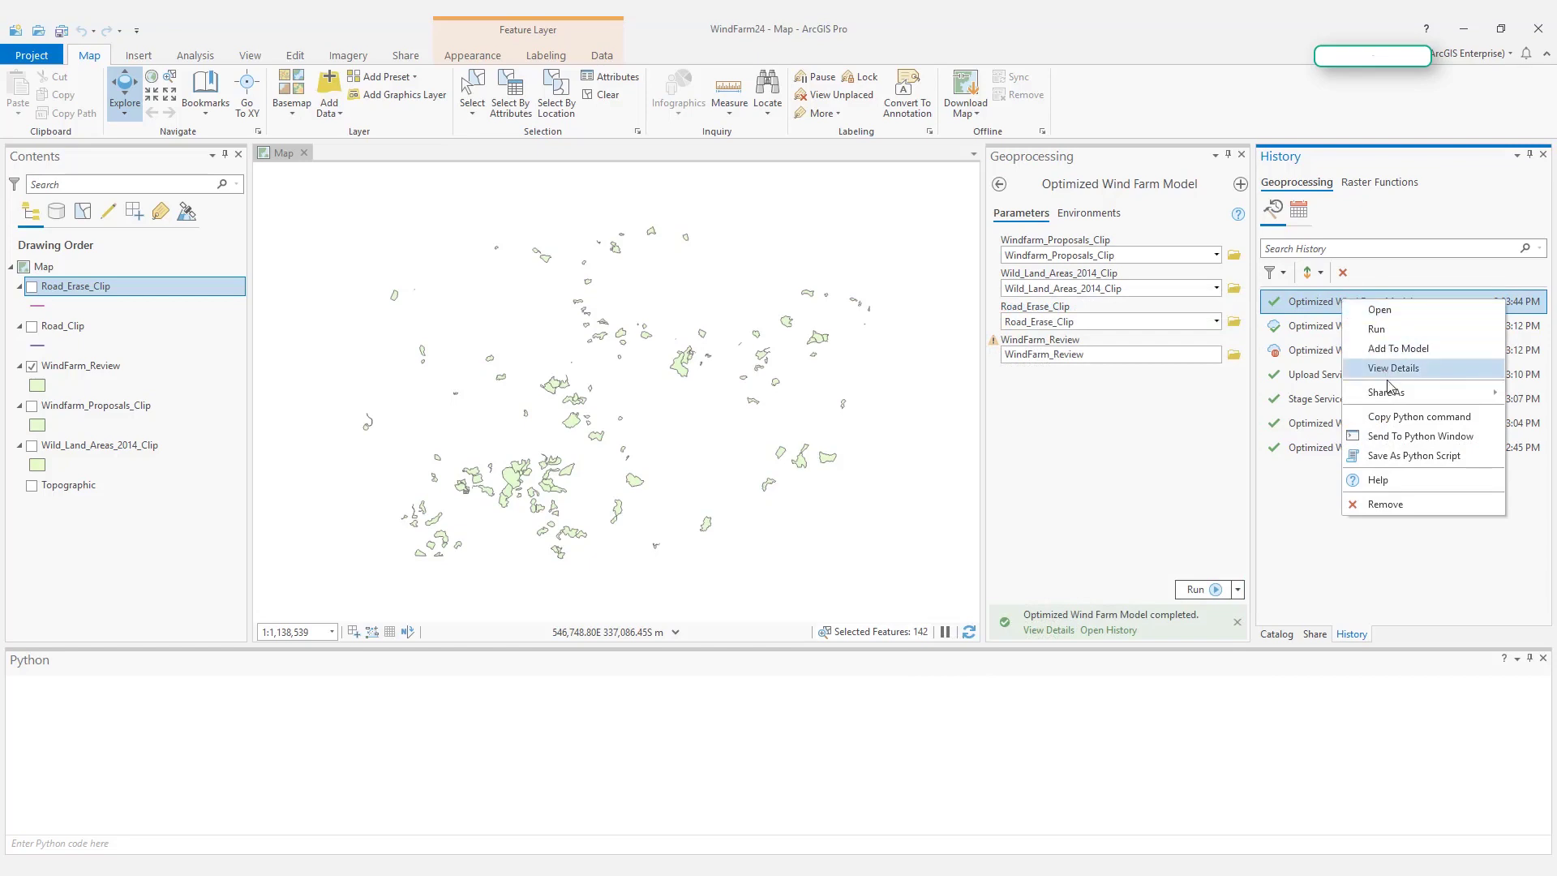
- Share the latest run as a web tool and drag the Python pane splitter down for more room
{"action": "mouse_move", "coordinate": [1395, 397]}
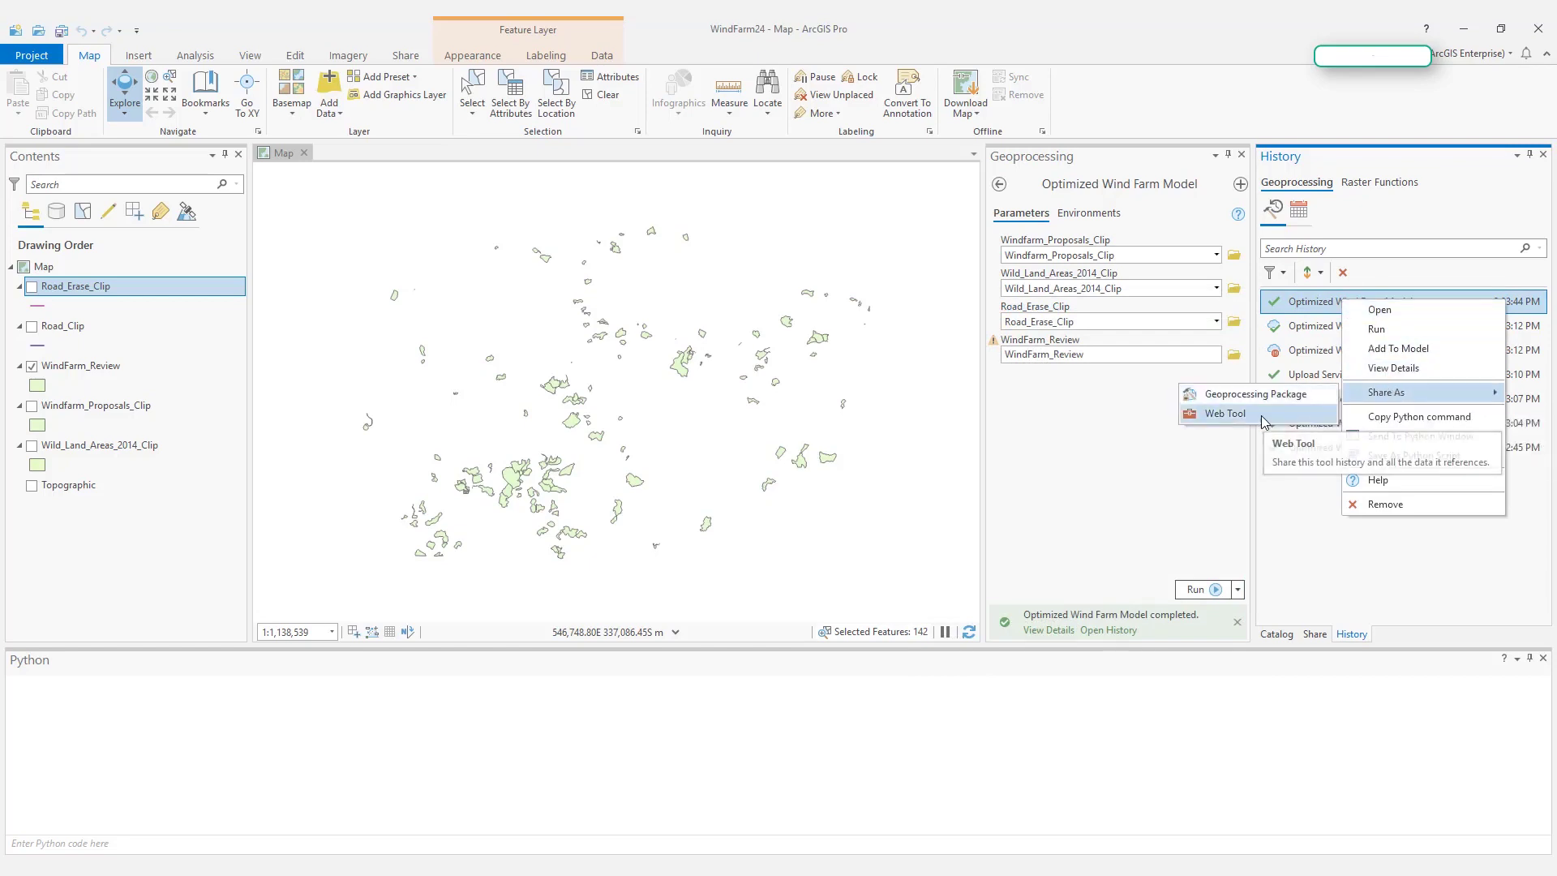
{"action": "left_click", "coordinate": [1225, 413]}
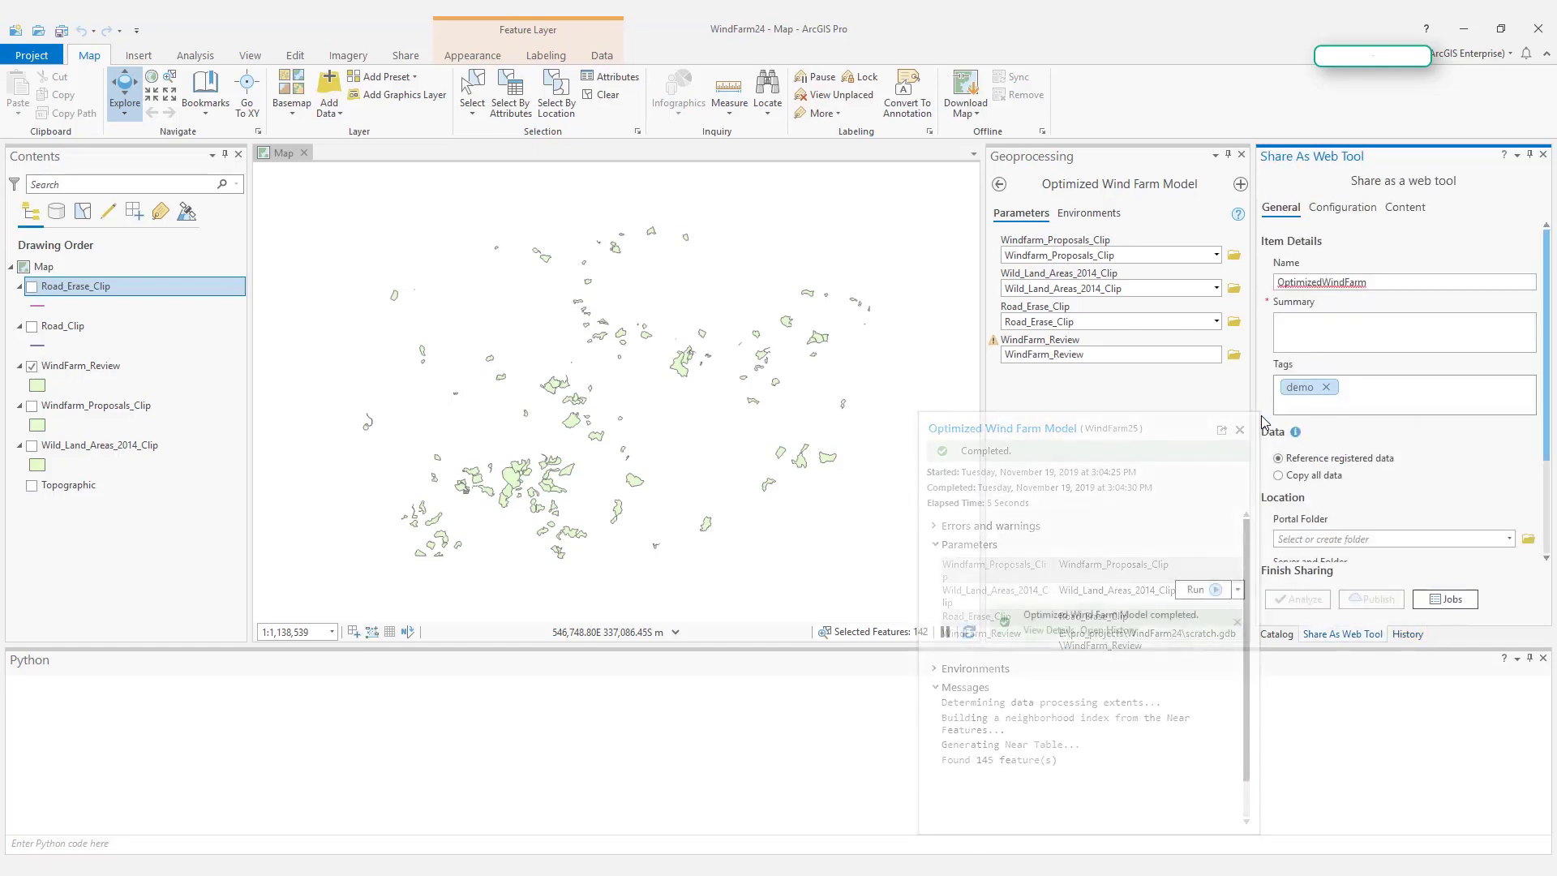
{"action": "left_click_drag", "start_coordinate": [1480, 649], "coordinate": [1484, 777]}
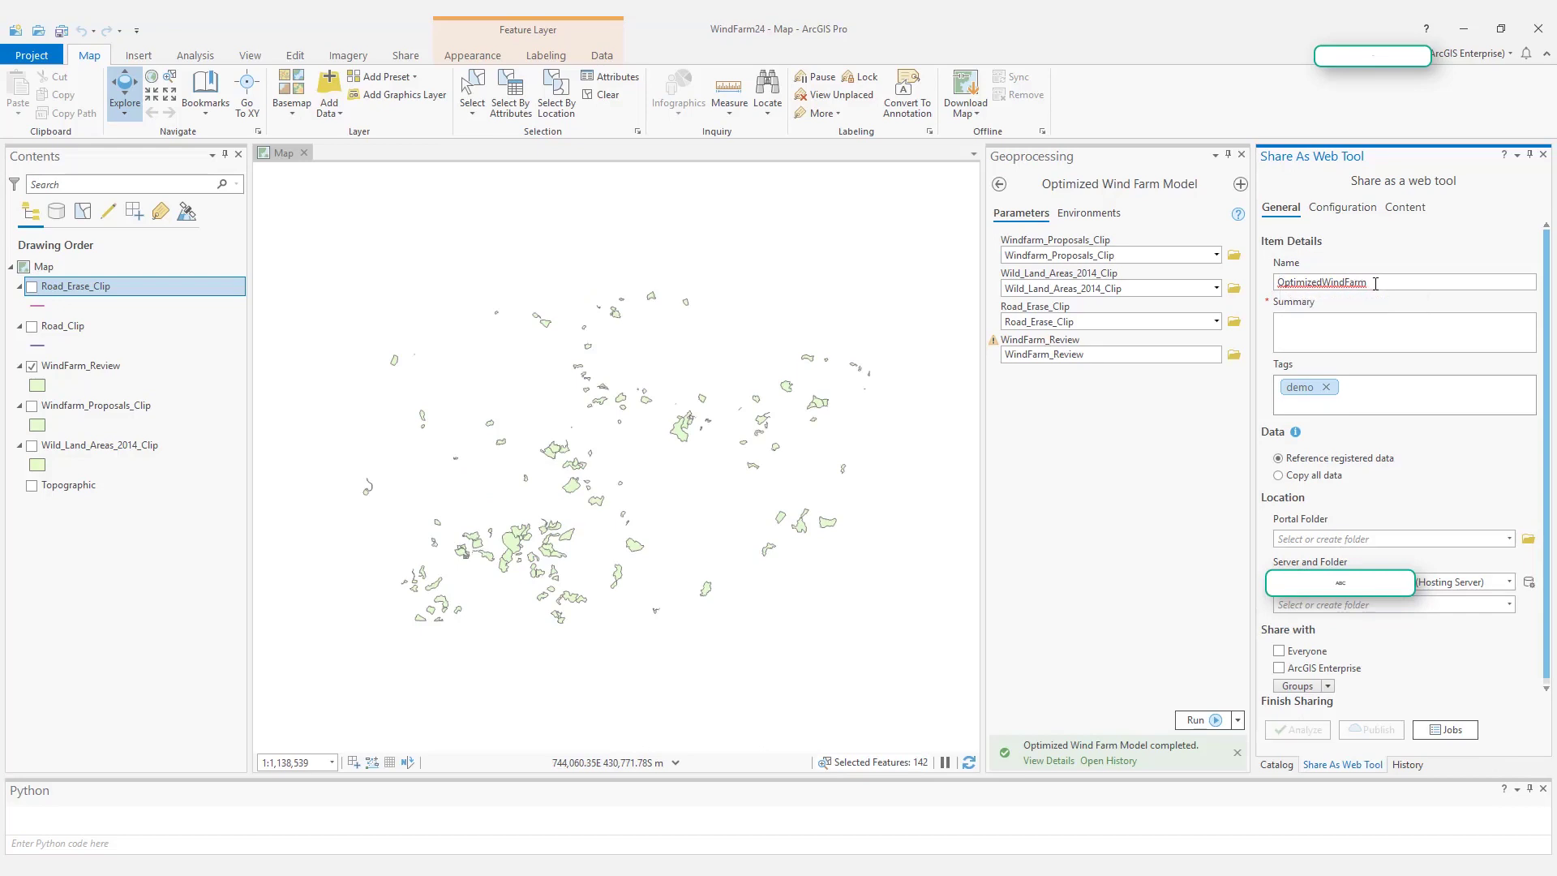
- Enter the summary 'This is a wind farm site suitability analysis model.' and choose Copy all data
{"action": "left_click", "coordinate": [1360, 325]}
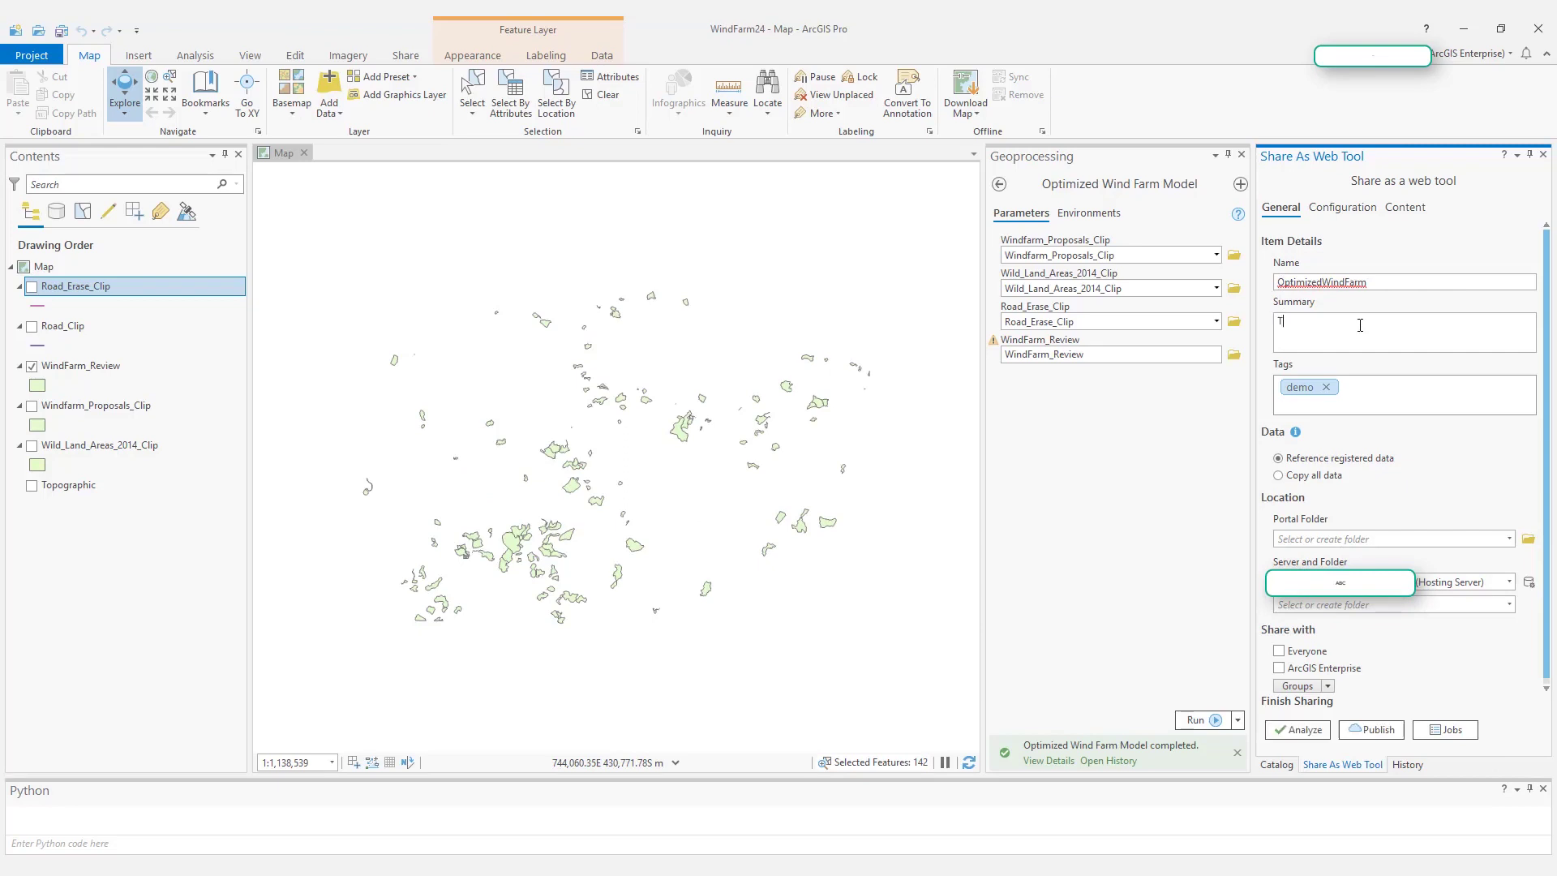
{"action": "type", "text": "This is a wind farm site suitability analysis model."}
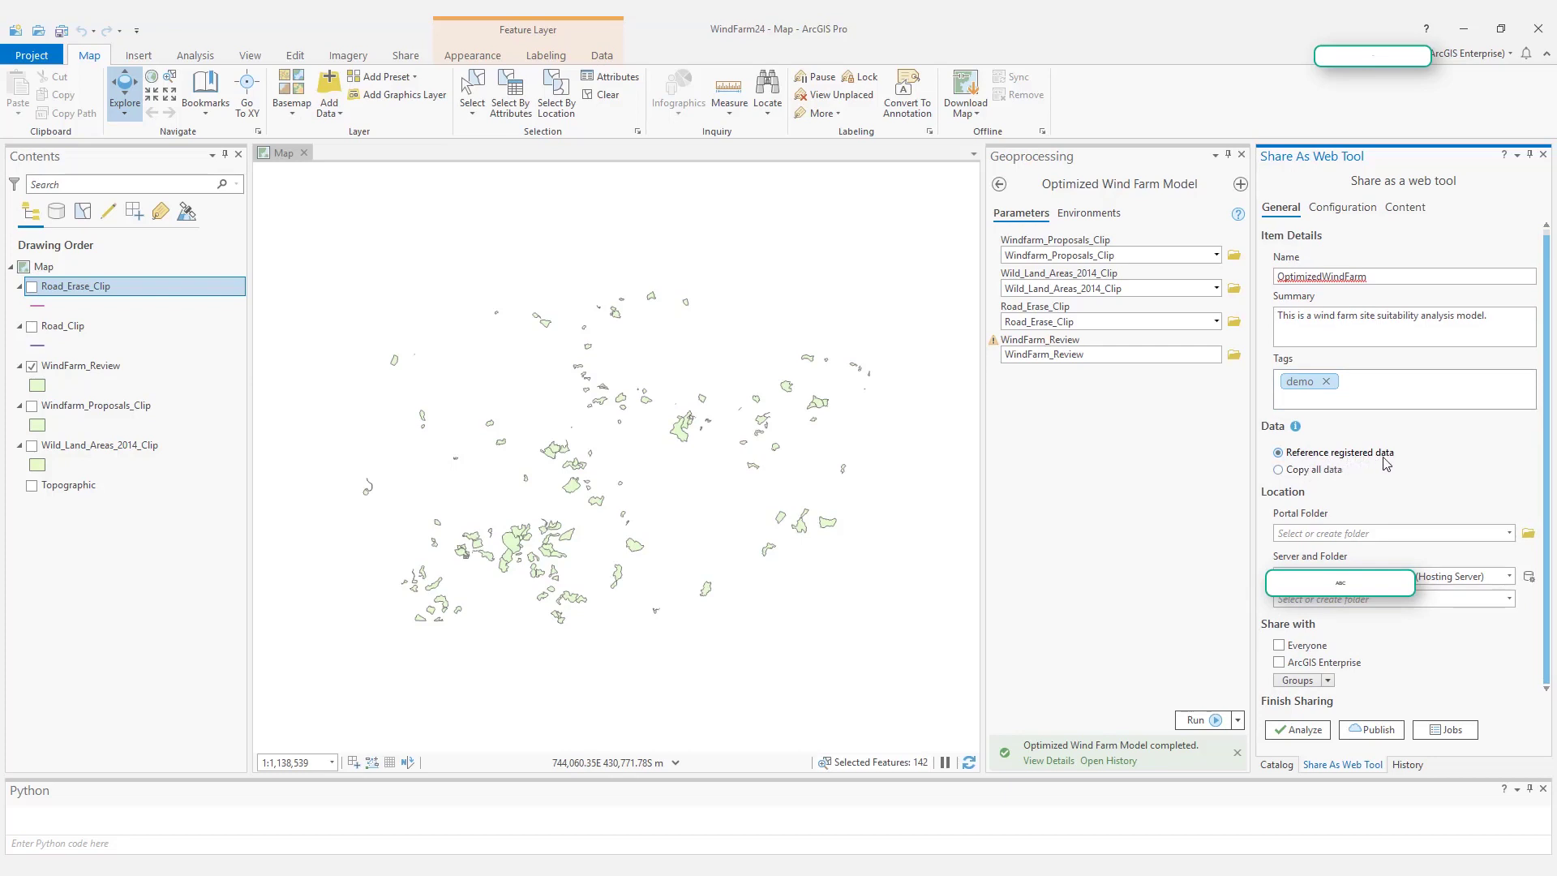
{"action": "left_click", "coordinate": [1320, 476]}
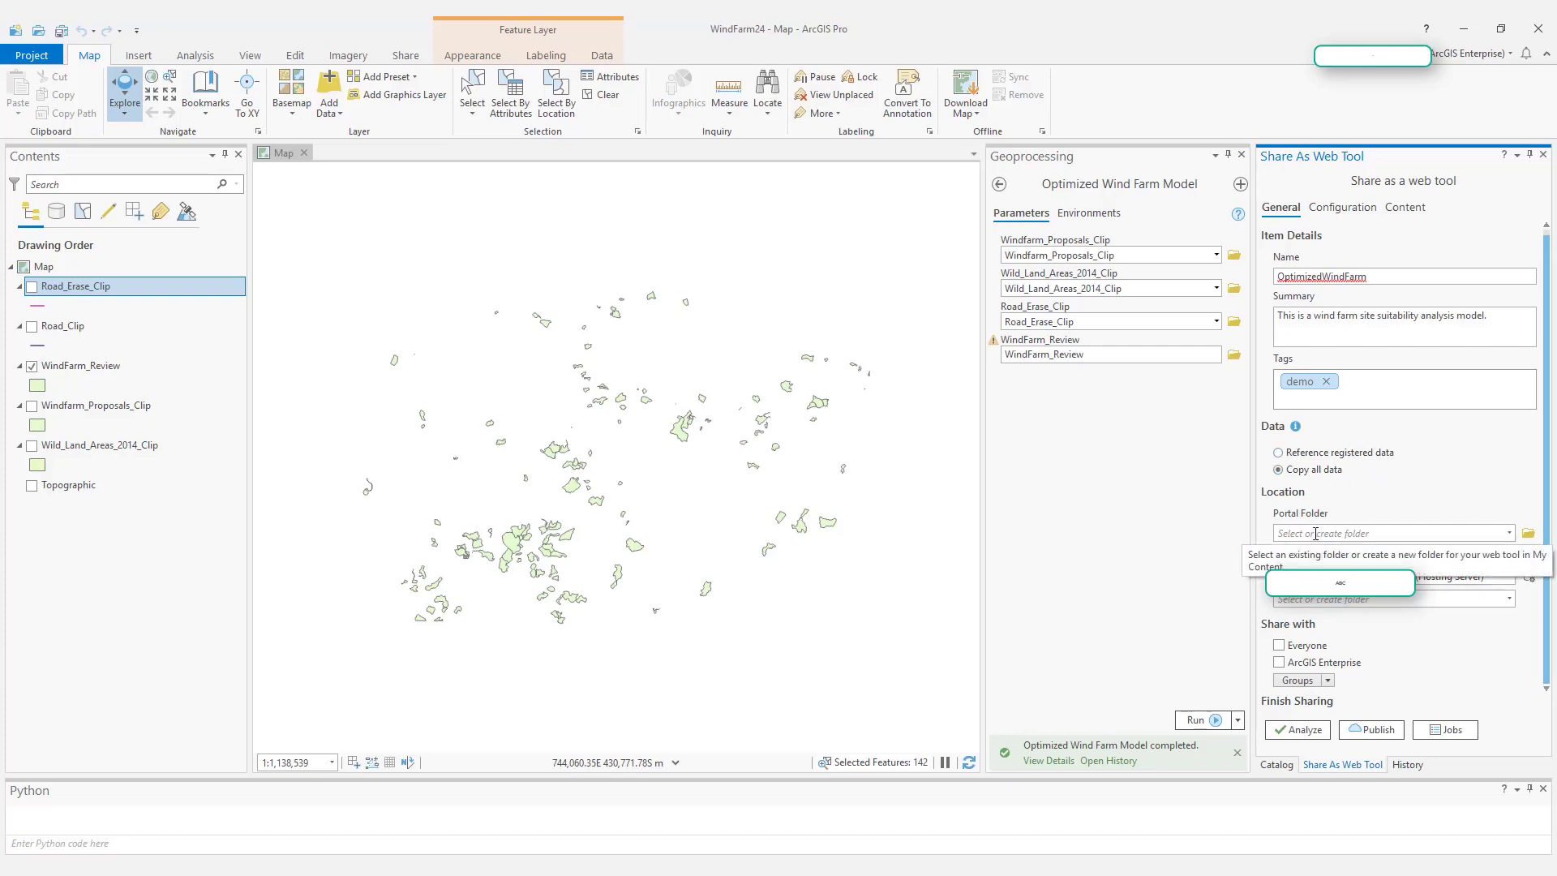
{"action": "left_click", "coordinate": [1508, 535]}
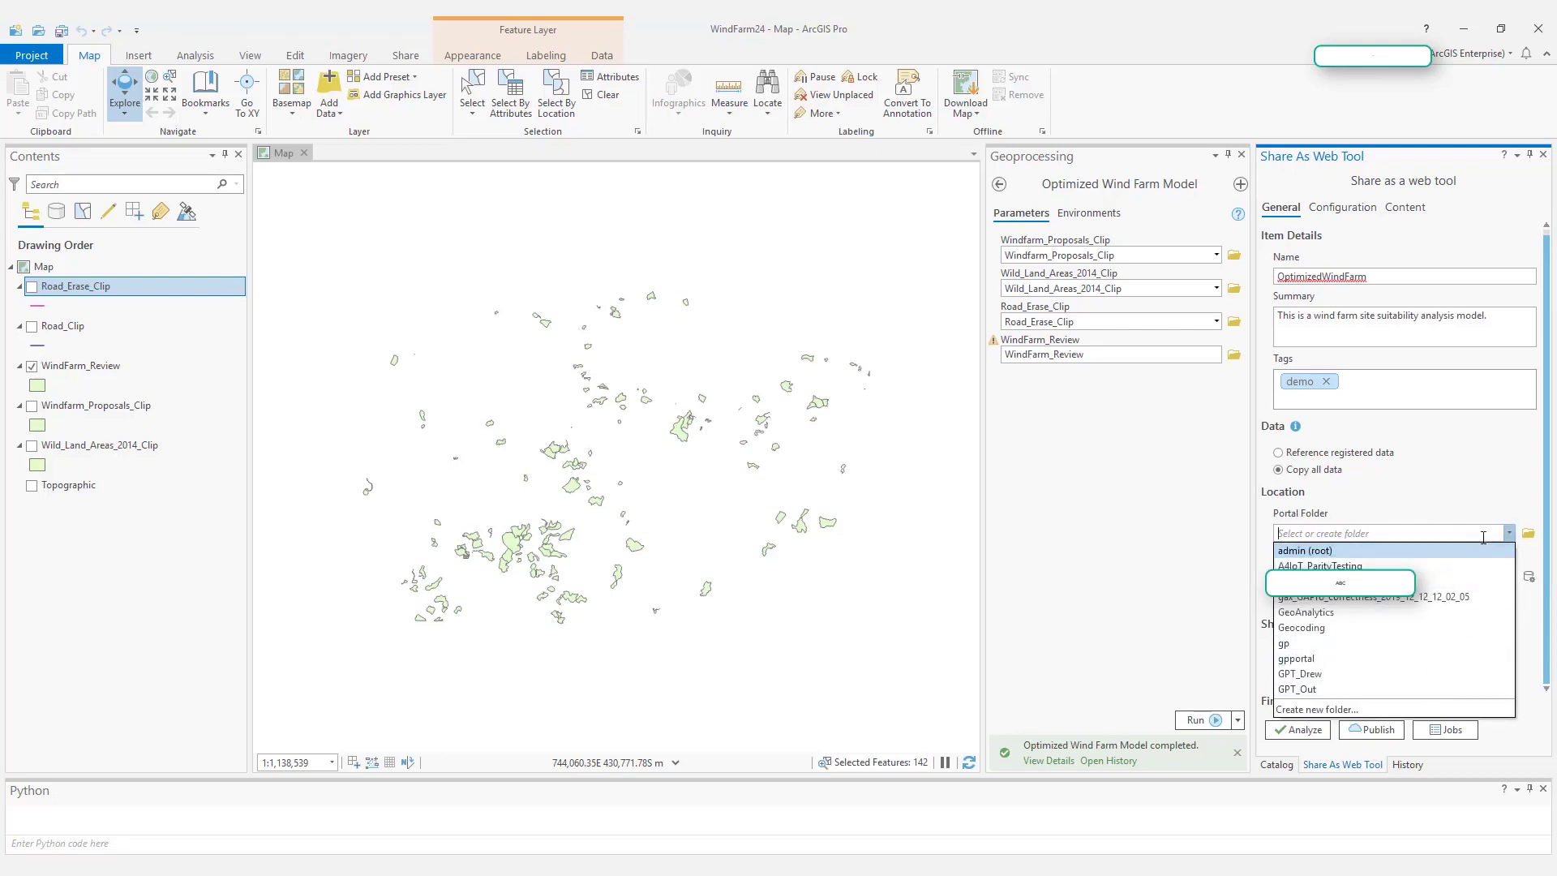
{"action": "left_click", "coordinate": [1508, 534]}
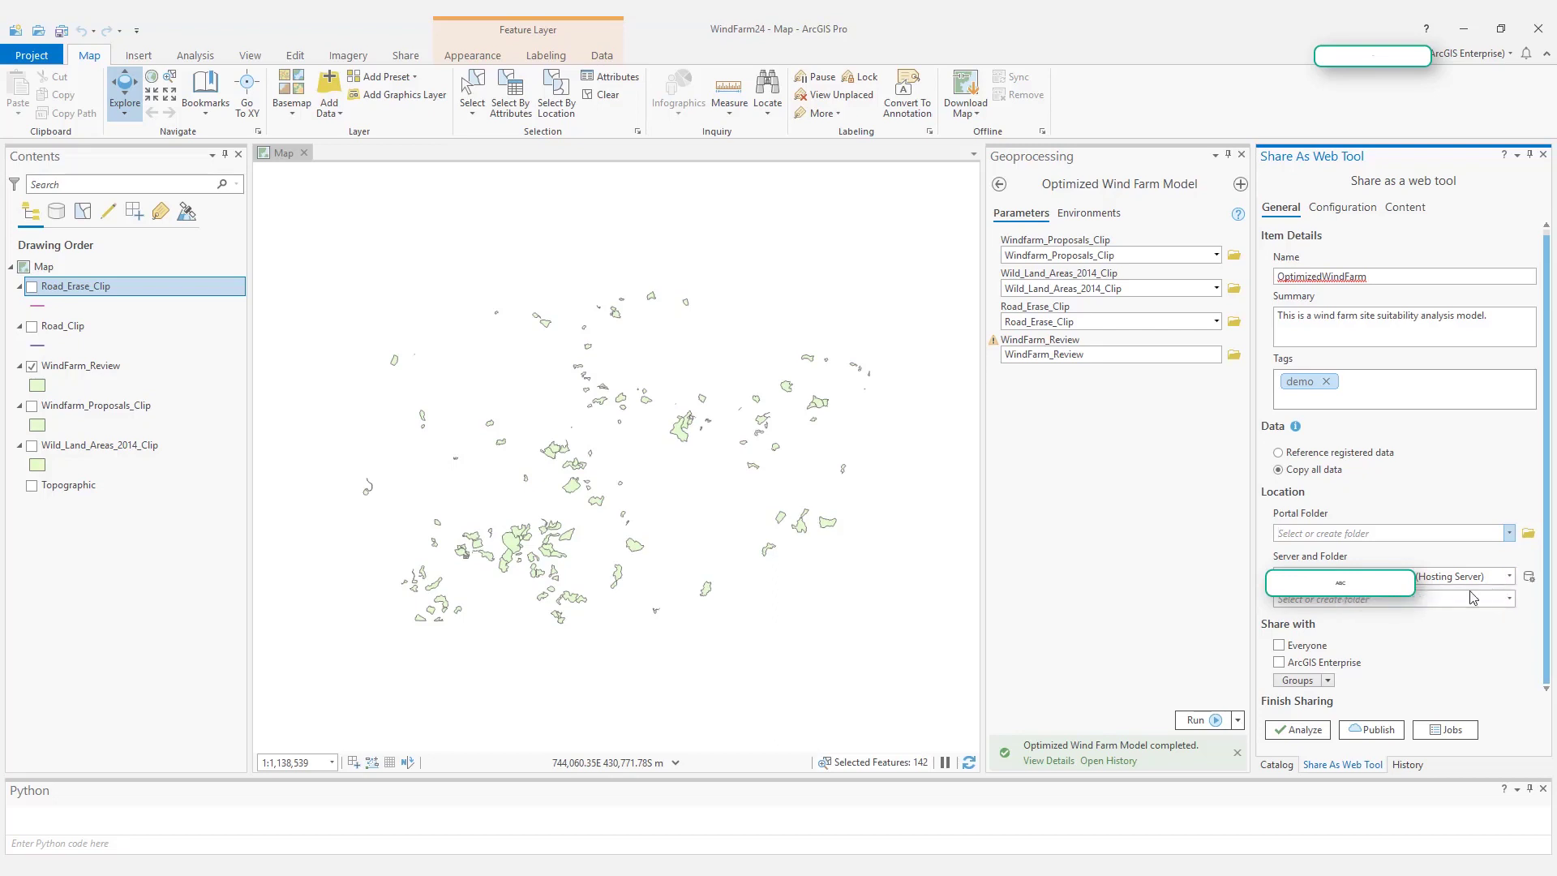
{"action": "left_click", "coordinate": [1509, 597]}
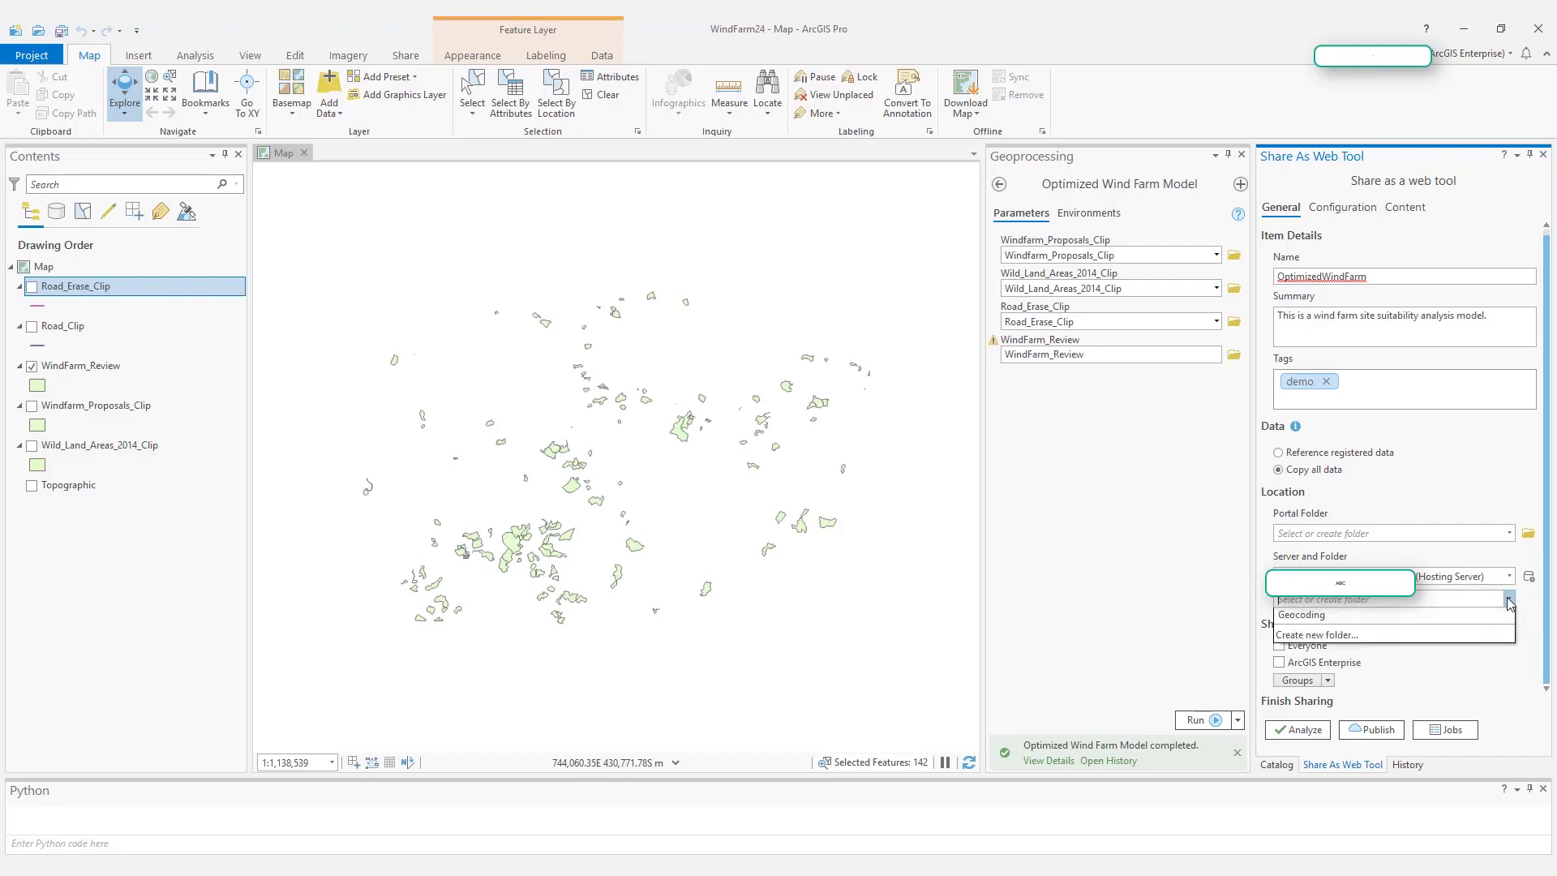
{"action": "left_click", "coordinate": [1509, 597]}
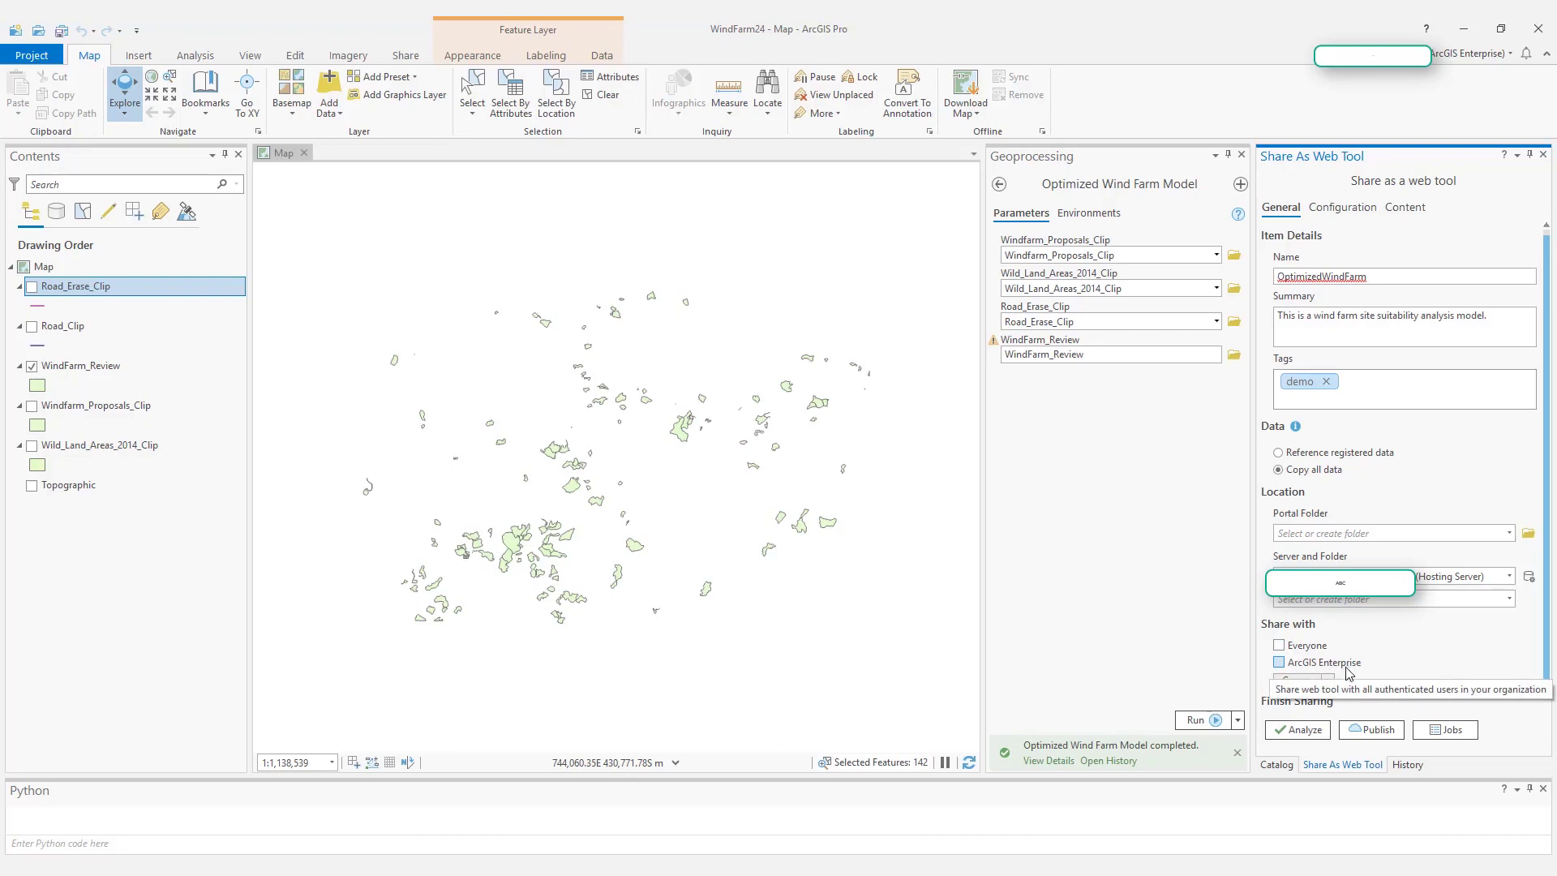
{"action": "left_click", "coordinate": [1329, 681]}
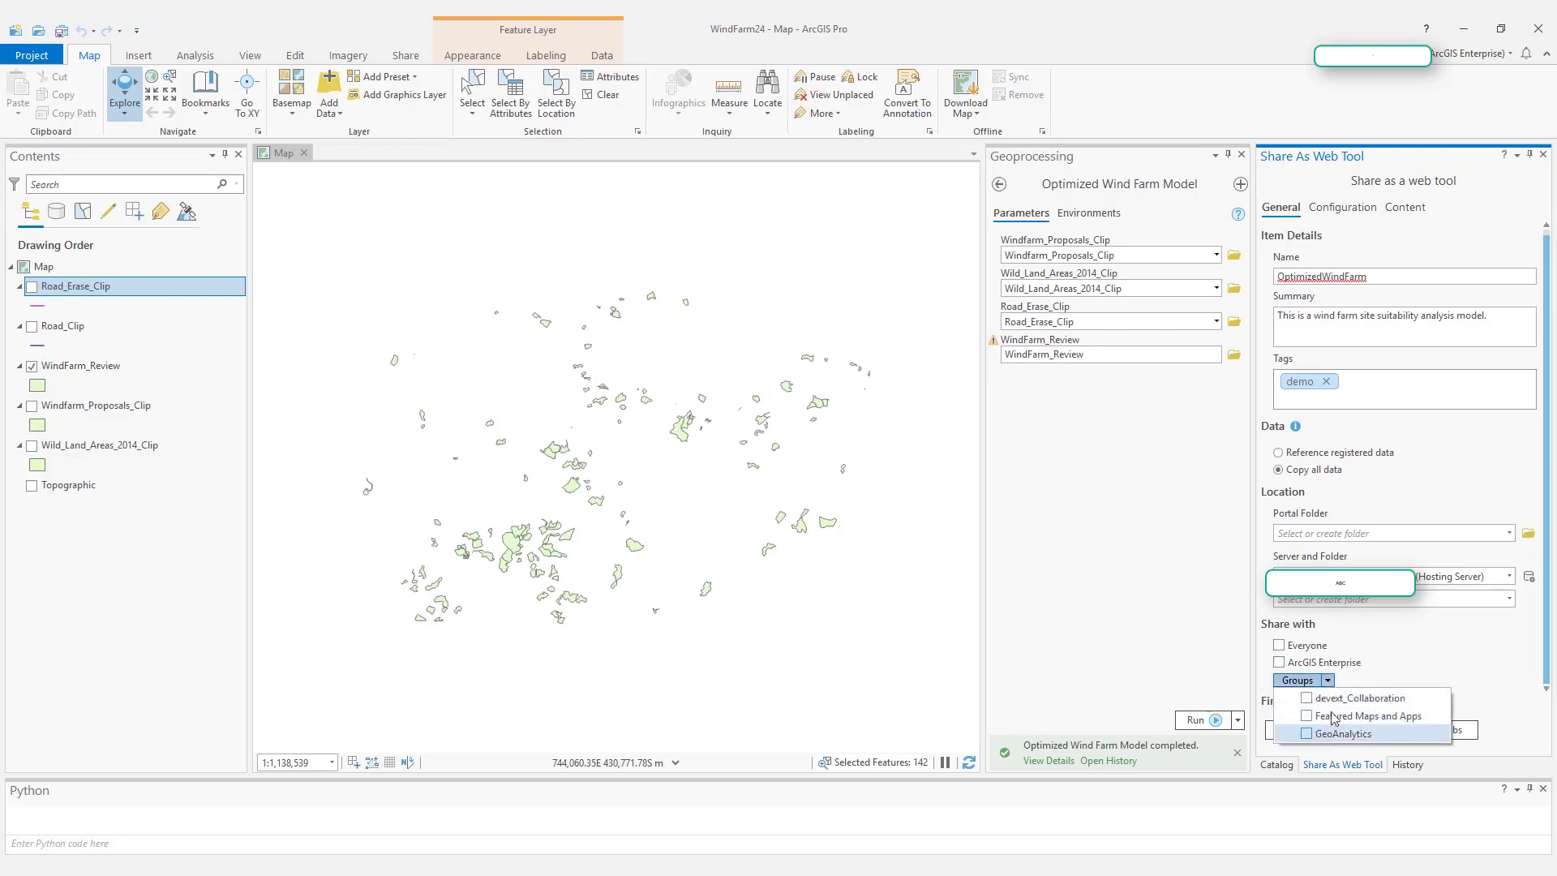
{"action": "left_click", "coordinate": [1329, 681]}
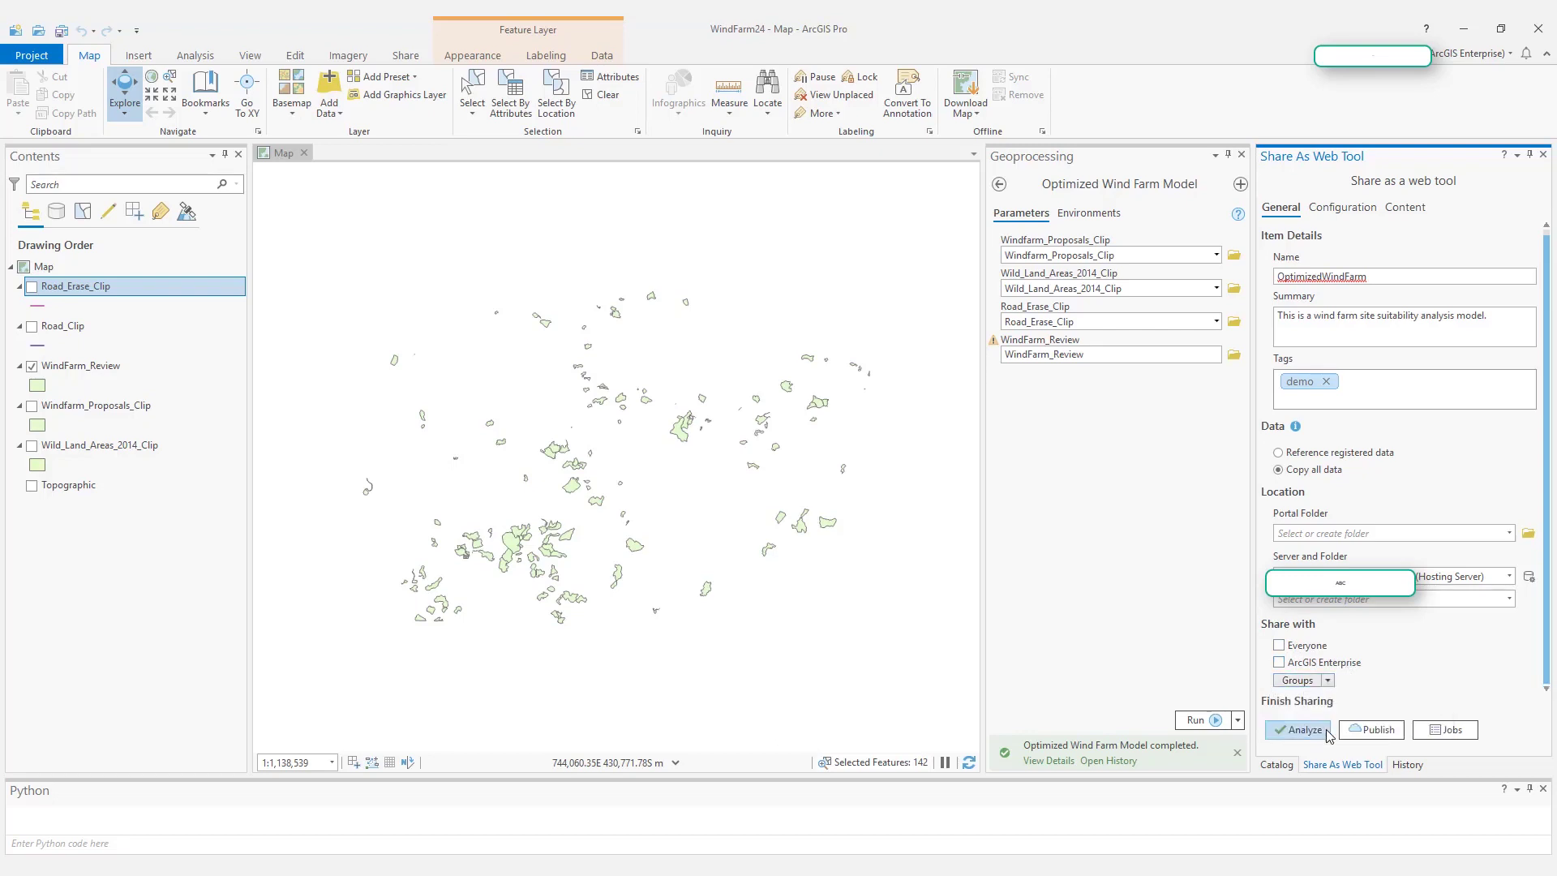
{"action": "left_click", "coordinate": [1331, 213]}
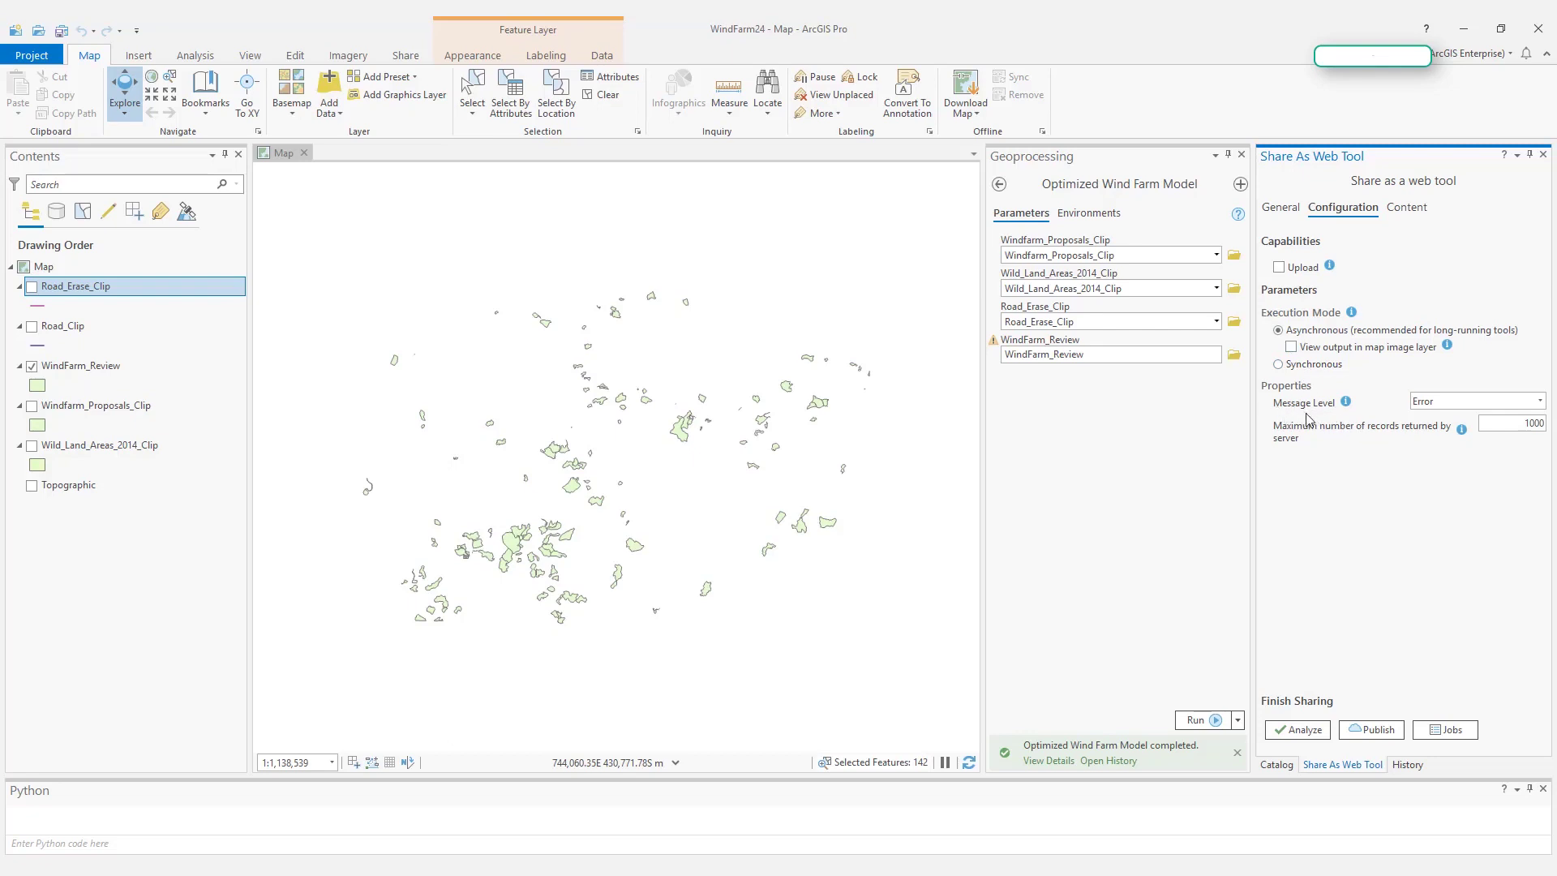
- Set Message Level to Warning, leave maximum records at 1000, and view the web tool's Content settings
{"action": "left_click", "coordinate": [1454, 407]}
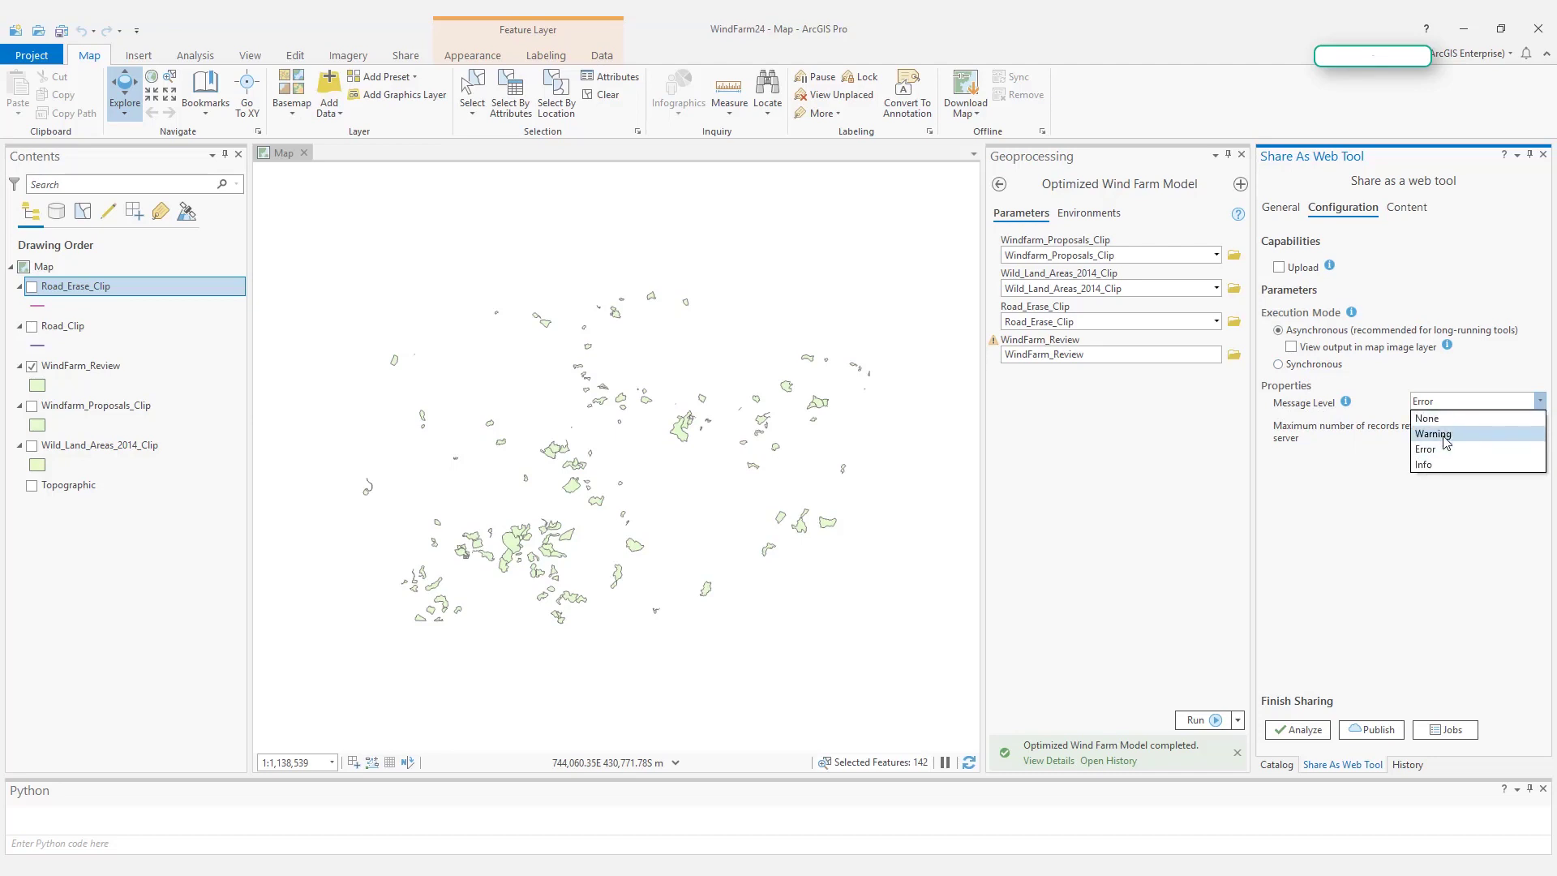
{"action": "left_click", "coordinate": [1437, 434]}
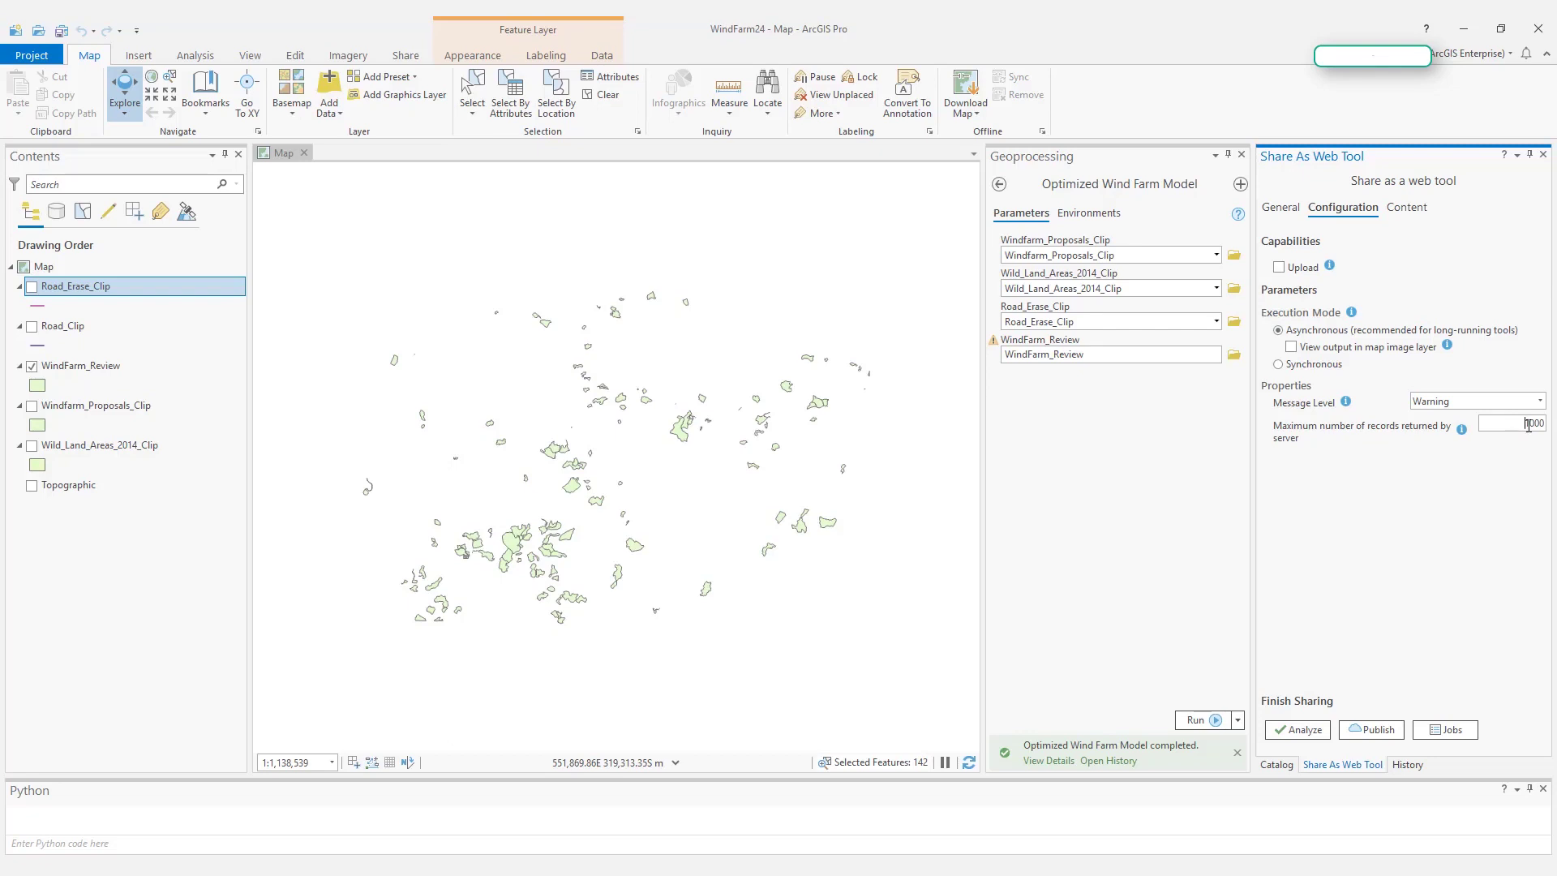
{"action": "left_click_drag", "start_coordinate": [1529, 427], "coordinate": [1530, 428]}
{"action": "left_click", "coordinate": [1529, 426]}
{"action": "left_click", "coordinate": [1401, 209]}
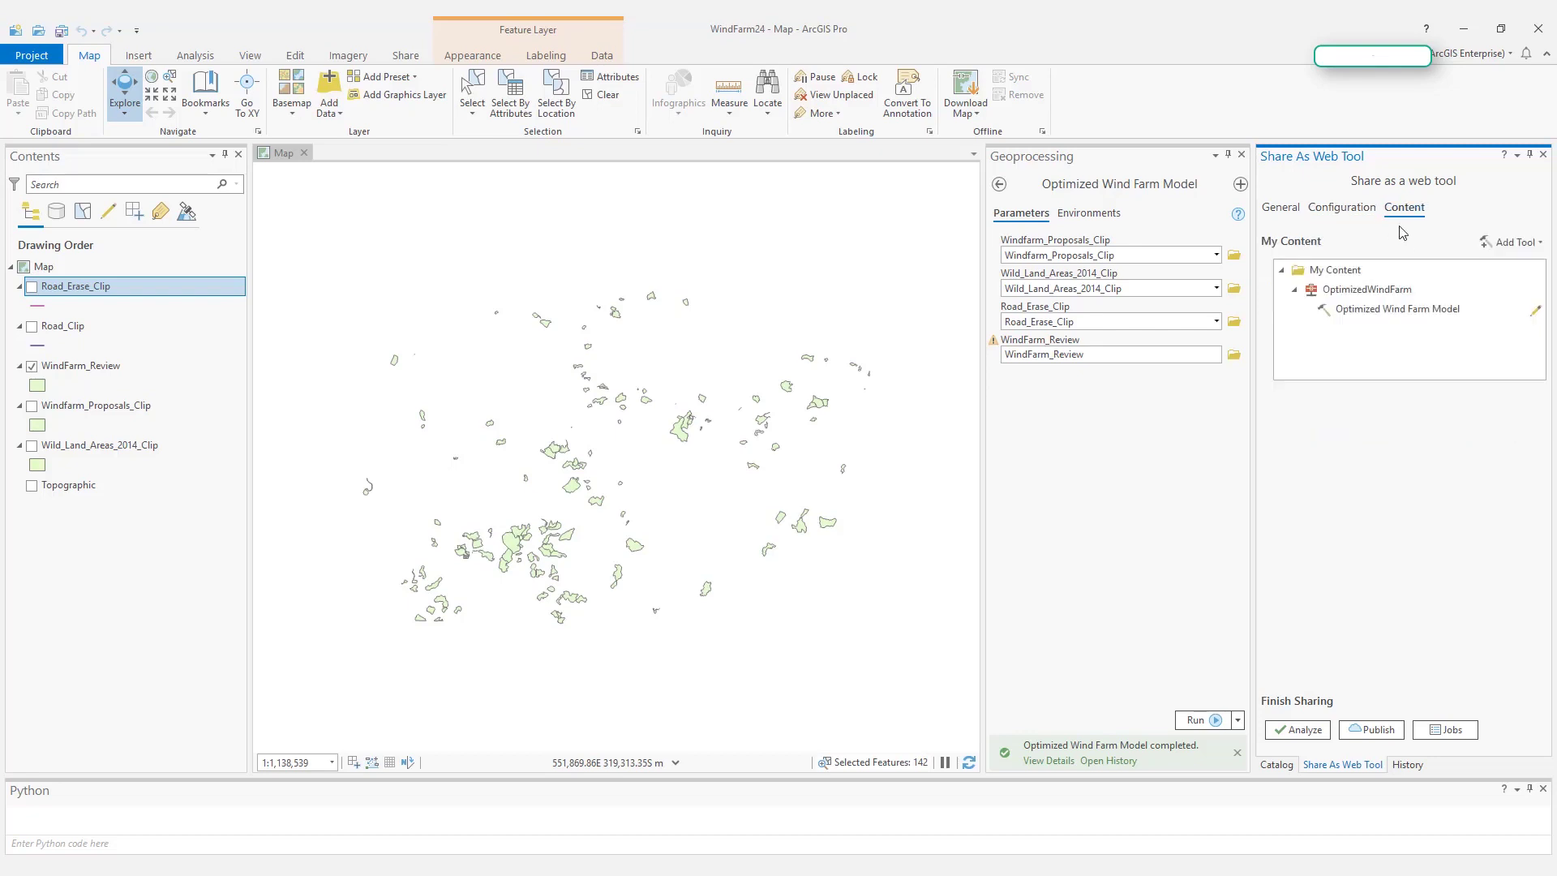
{"action": "left_click", "coordinate": [1515, 242]}
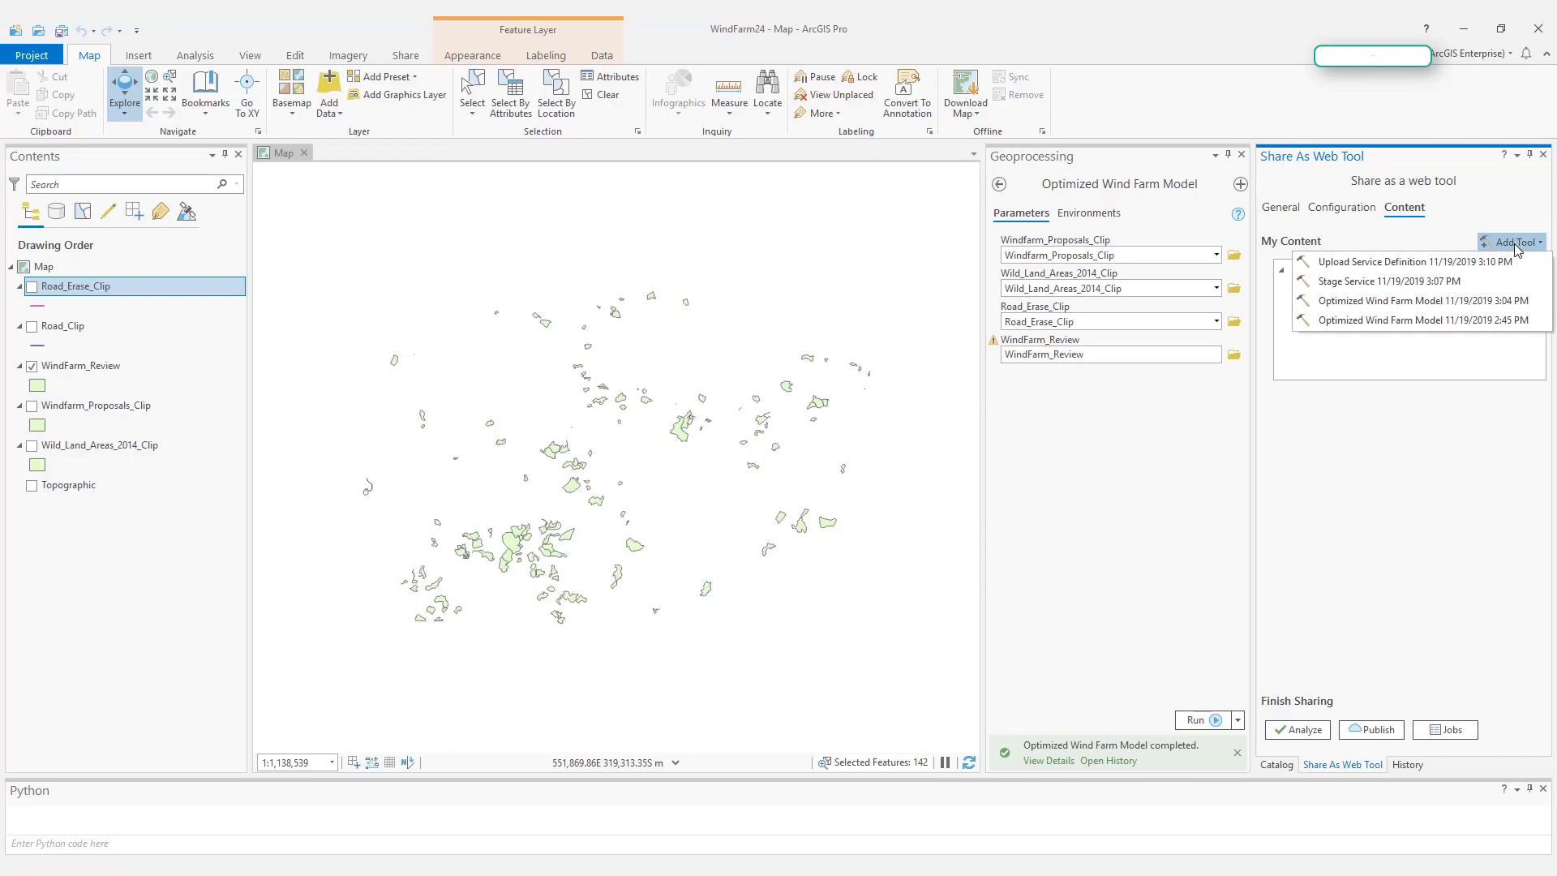
{"action": "left_click", "coordinate": [1419, 305]}
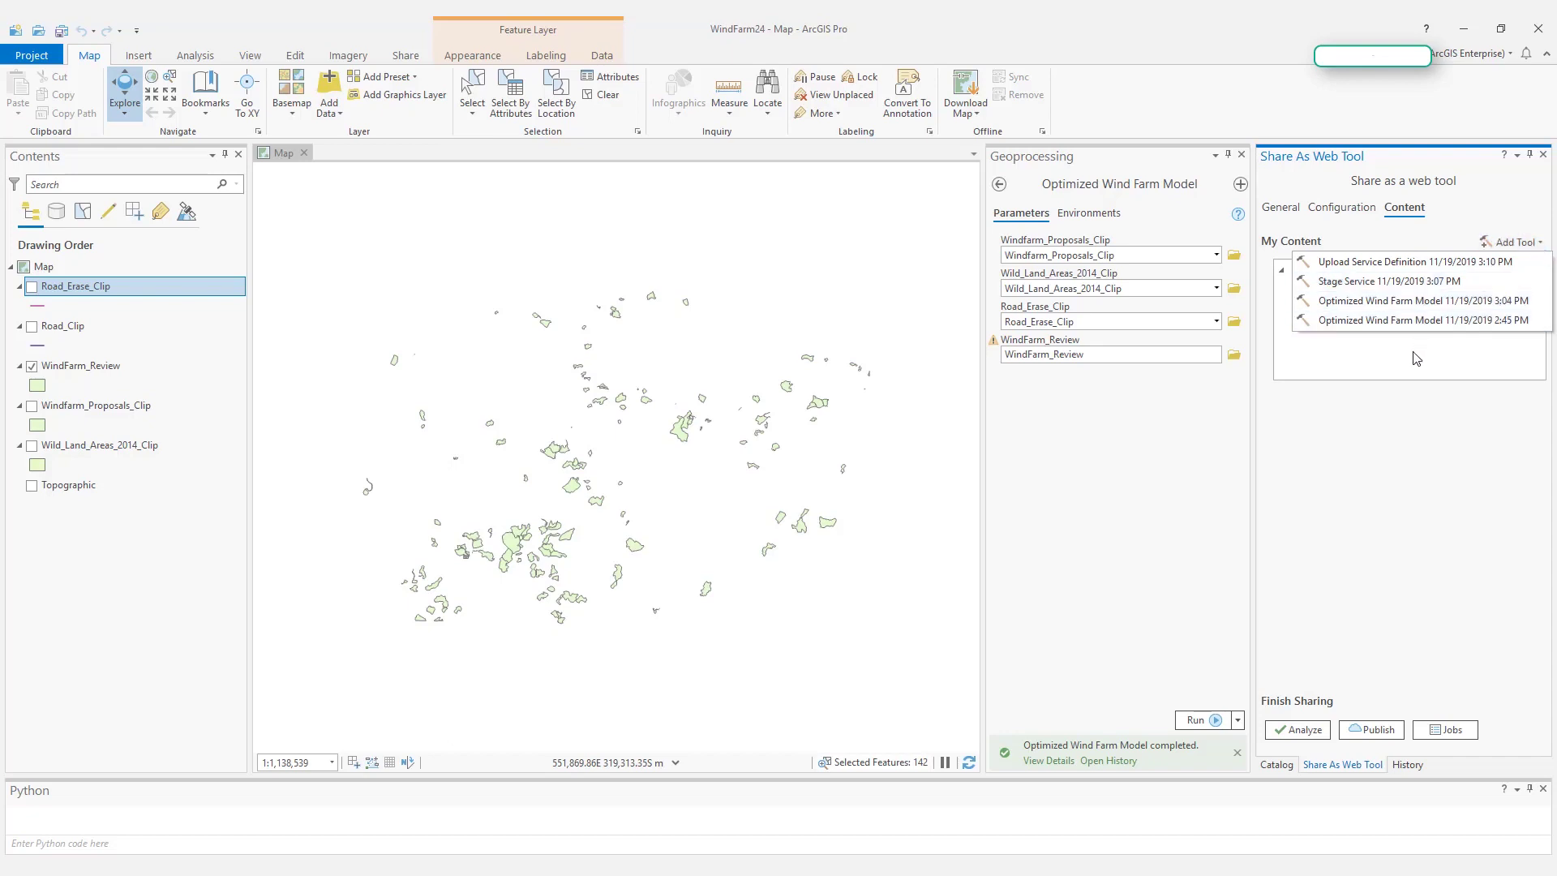
{"action": "left_click", "coordinate": [1415, 316]}
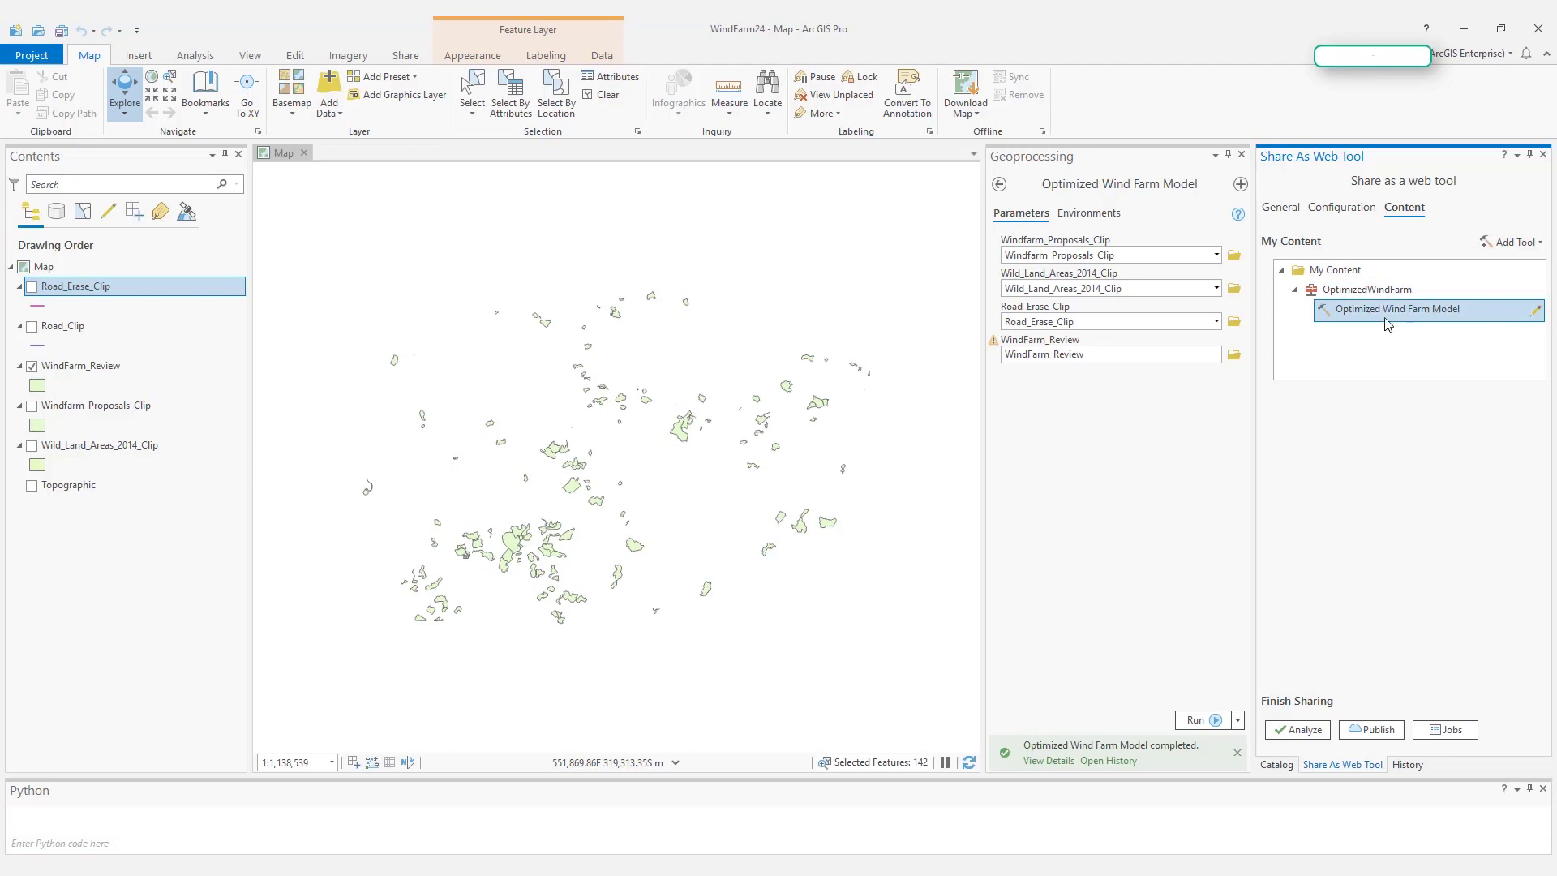
- Describe the Optimized Wind Farm Model tool as needing road network, wind farm proposal and wild land inputs
{"action": "left_click", "coordinate": [1537, 314]}
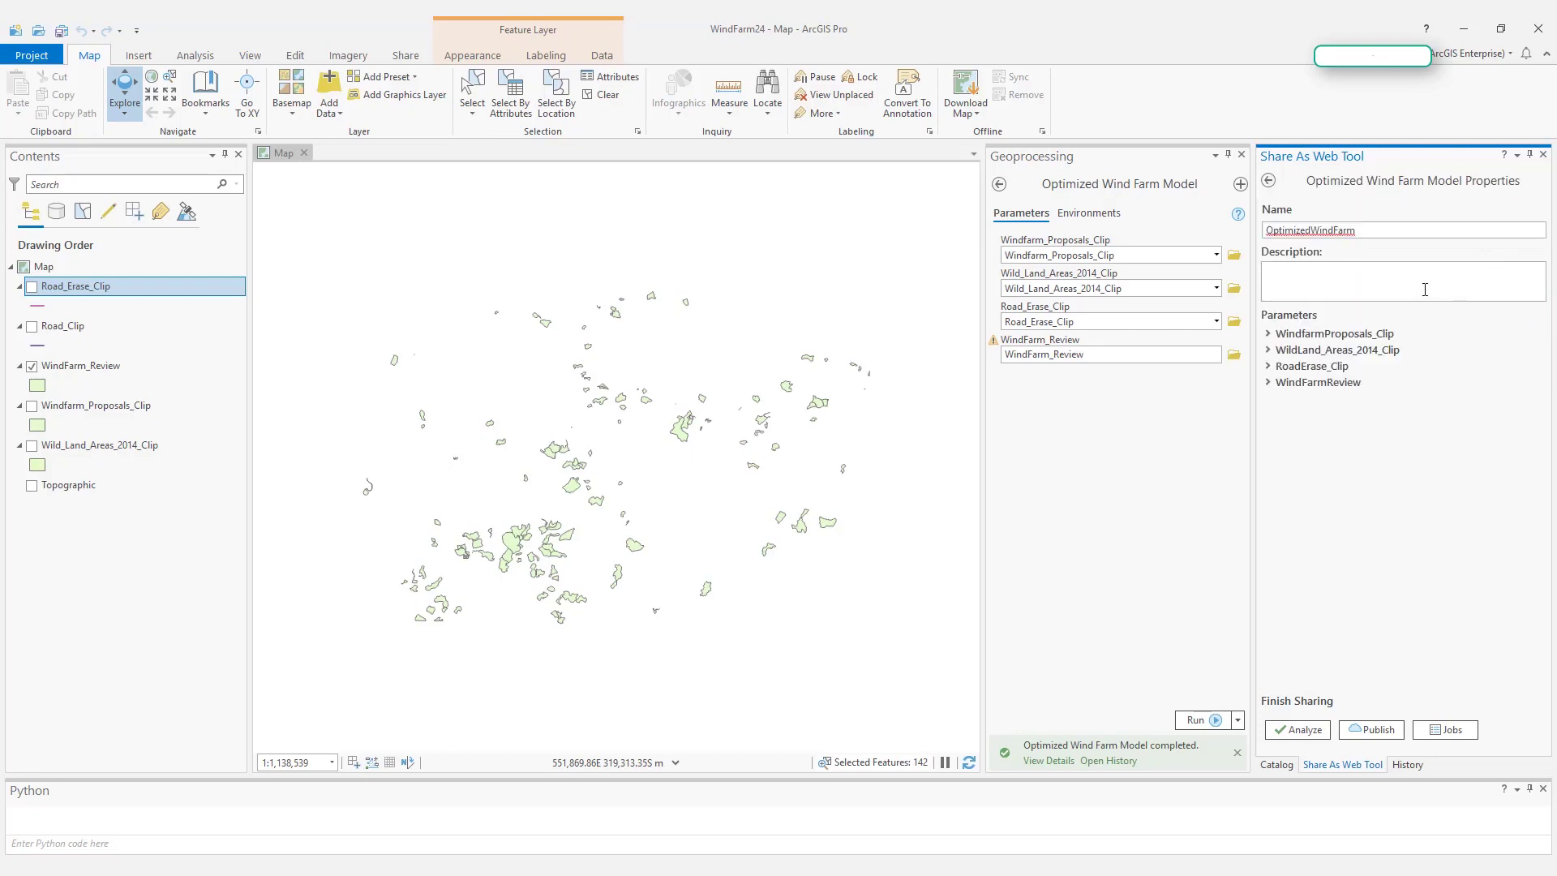
{"action": "left_click", "coordinate": [1374, 237]}
{"action": "type", "text": "This will need a road network input, a wind farm proposal information, and wild land areas."}
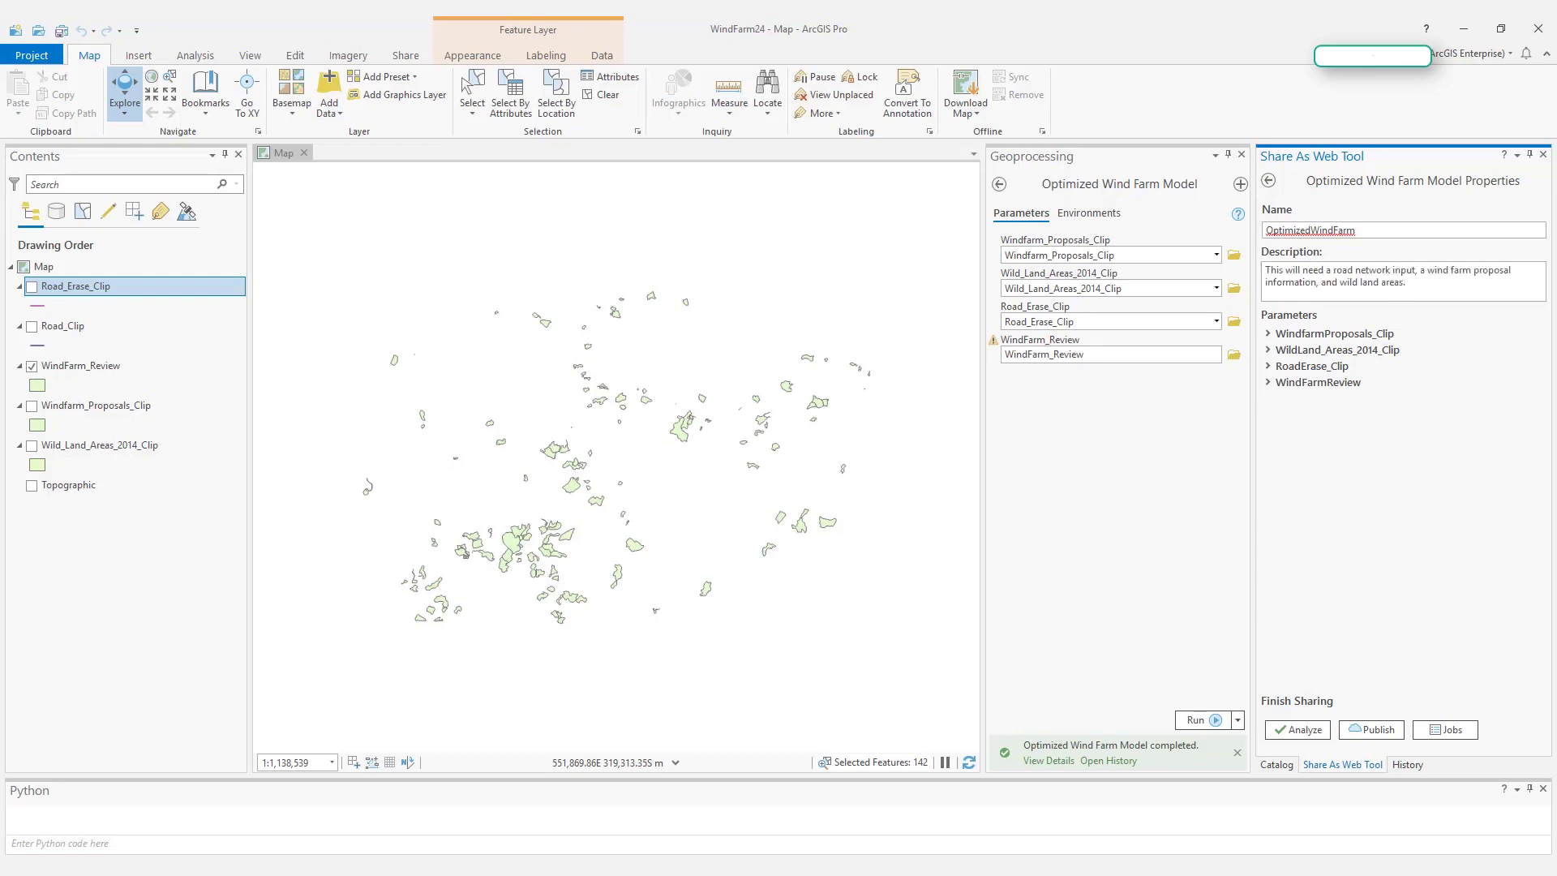
- Set the WindfarmProposals_Clip input mode to User defined value and review its schema
{"action": "left_click", "coordinate": [1269, 335]}
{"action": "left_click", "coordinate": [1296, 336]}
{"action": "left_click", "coordinate": [1298, 336]}
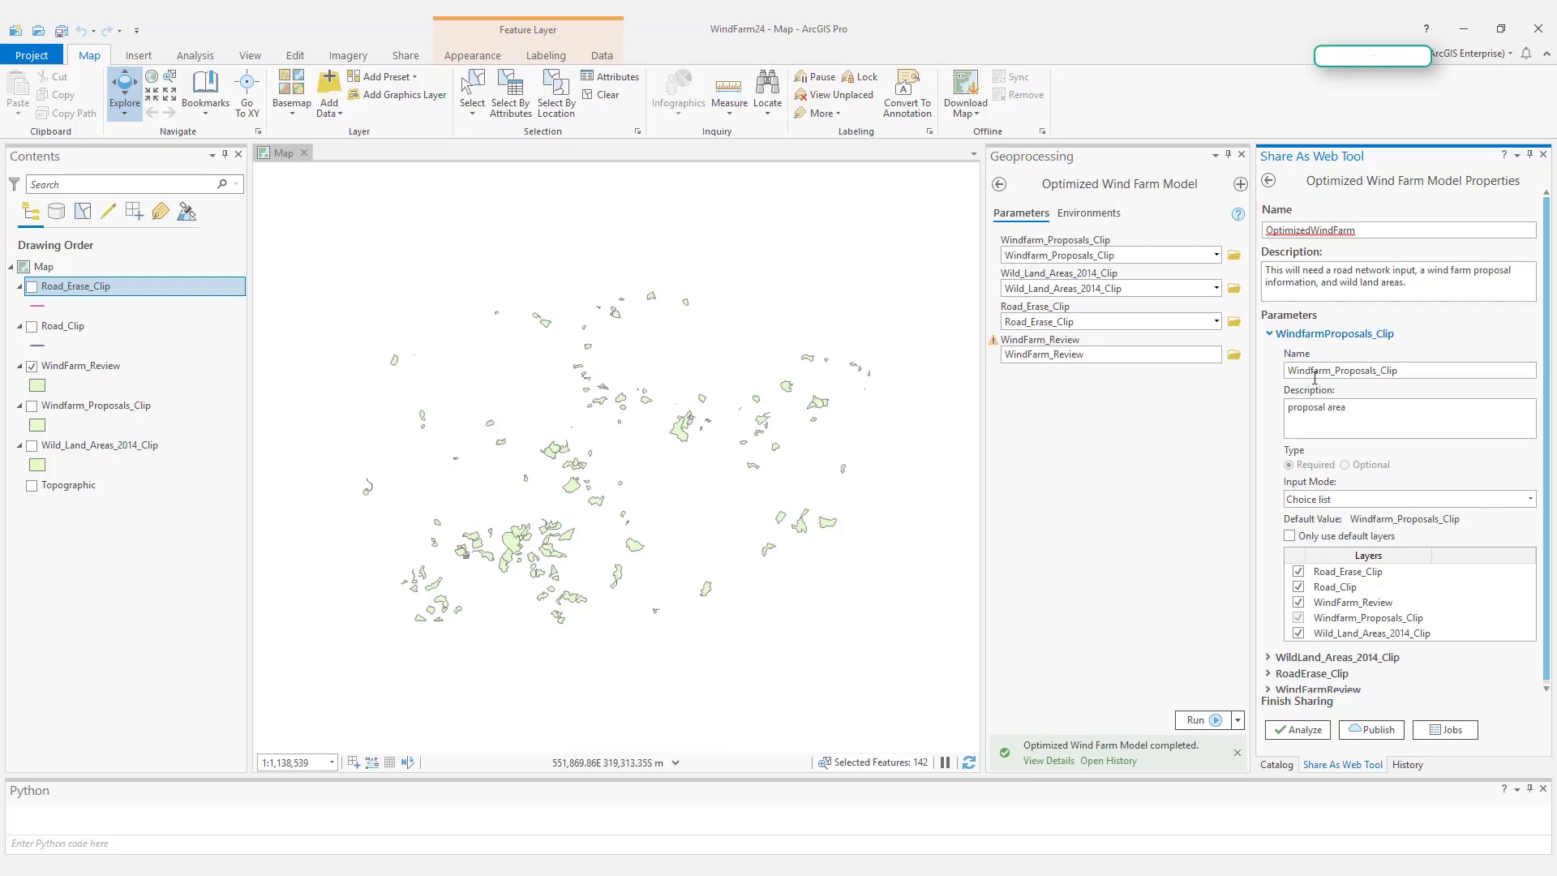
{"action": "left_click", "coordinate": [1339, 500]}
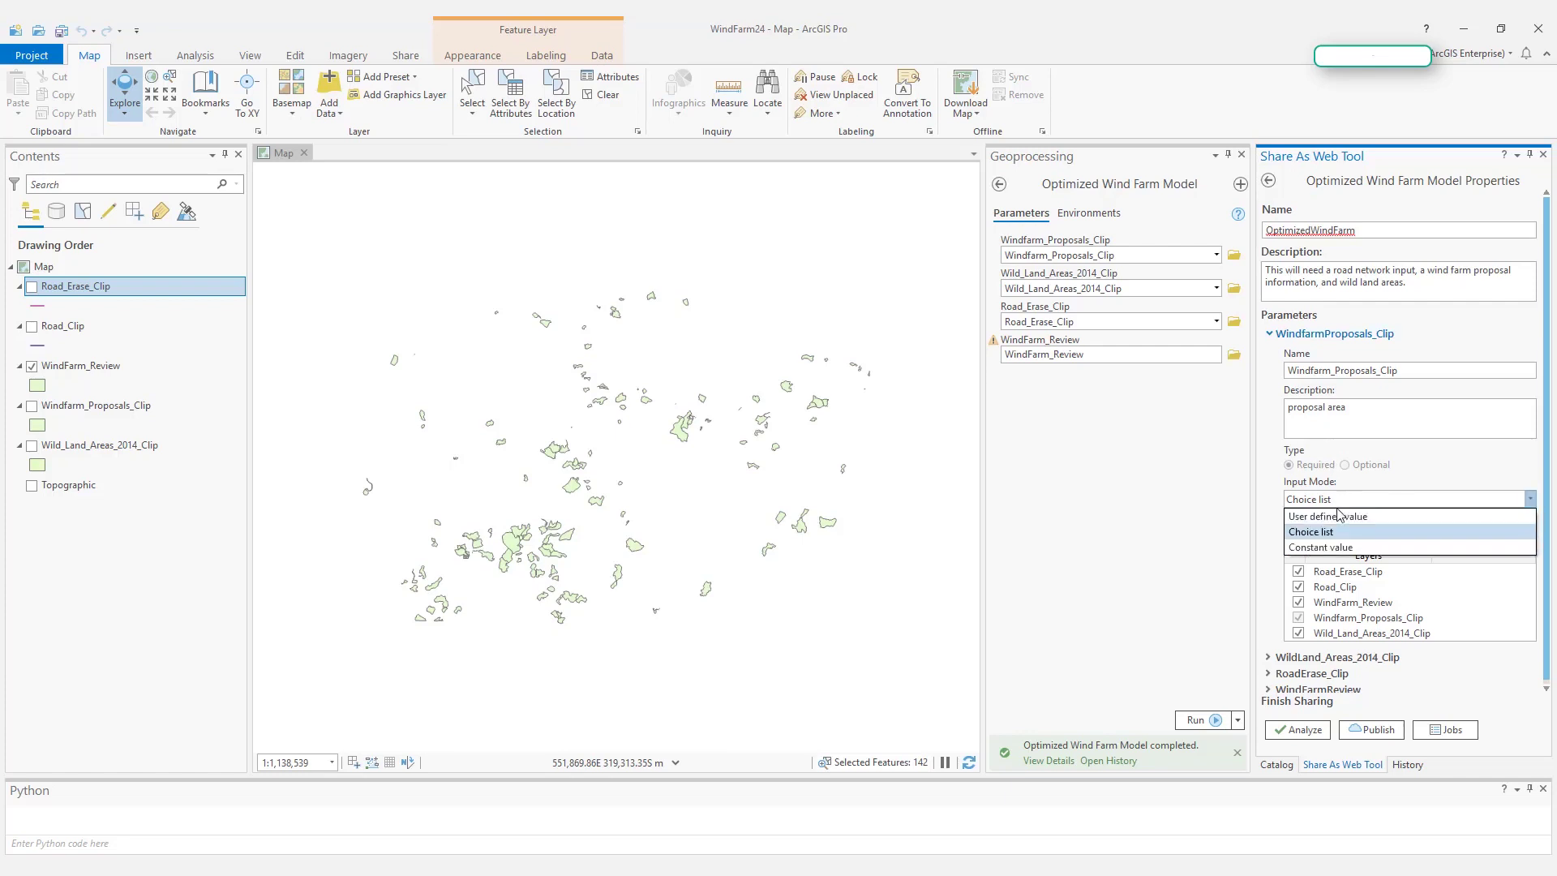
{"action": "left_click", "coordinate": [1339, 517]}
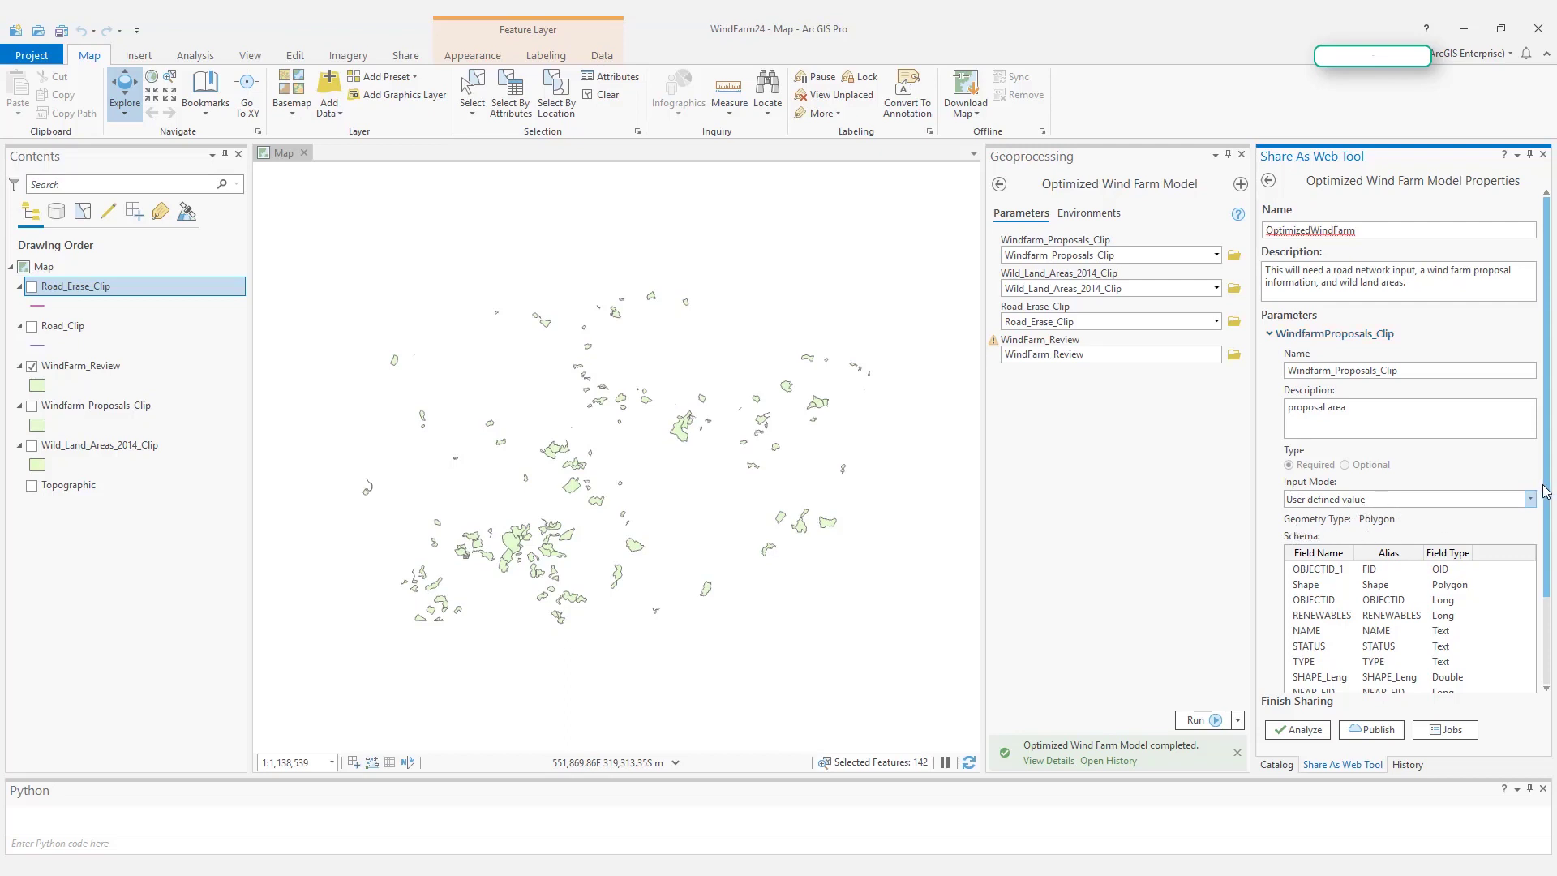
{"action": "scroll", "coordinate": [1548, 502], "scroll_direction": "down", "scroll_amount": 3}
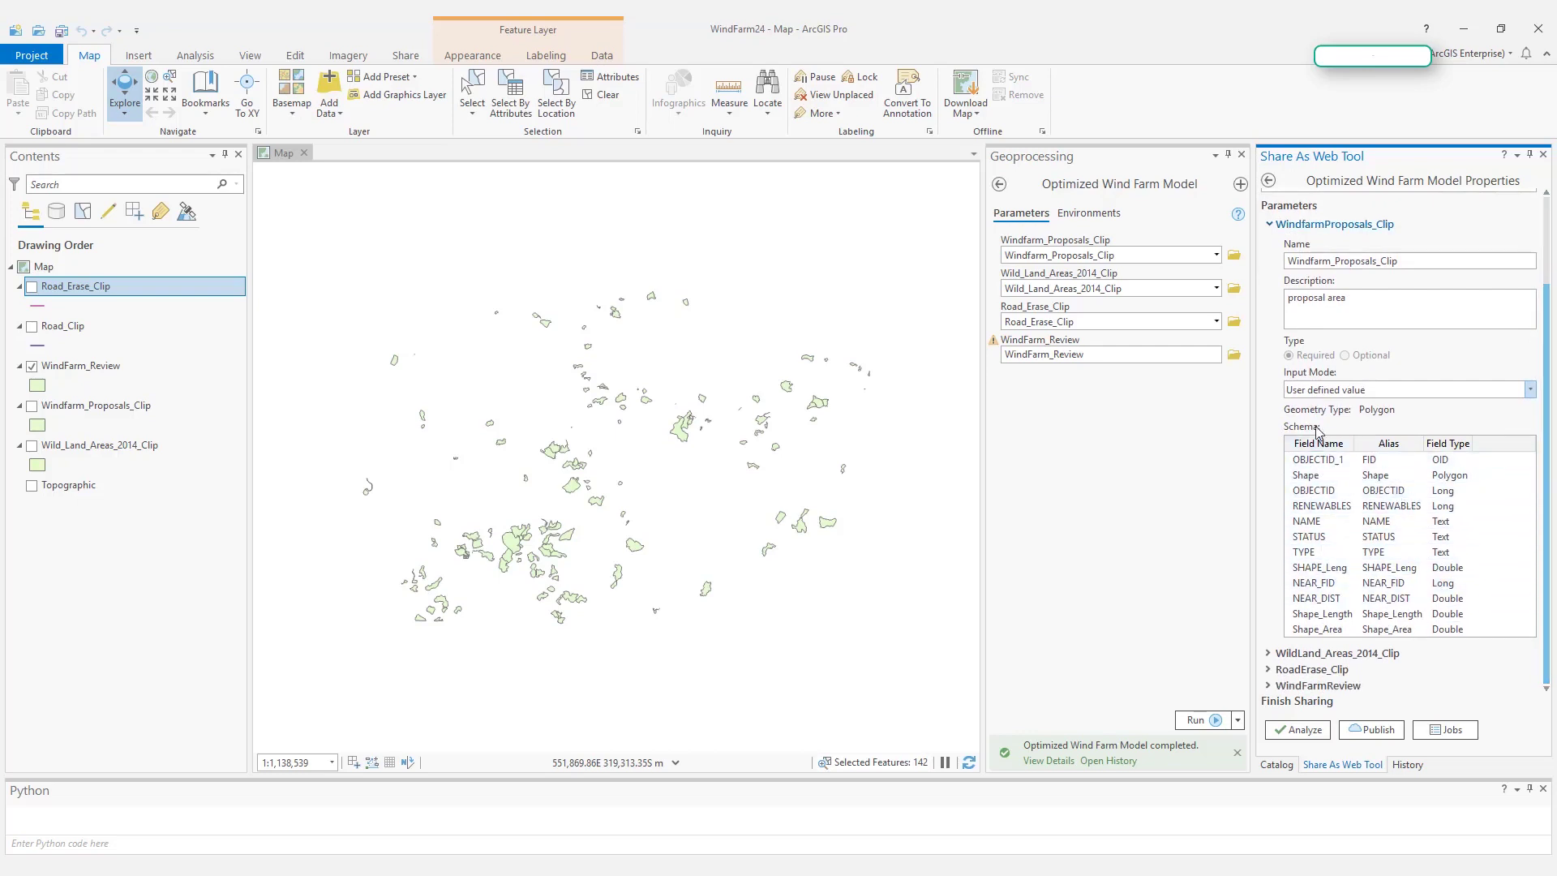
{"action": "scroll", "coordinate": [1291, 360], "scroll_direction": "up", "scroll_amount": 1}
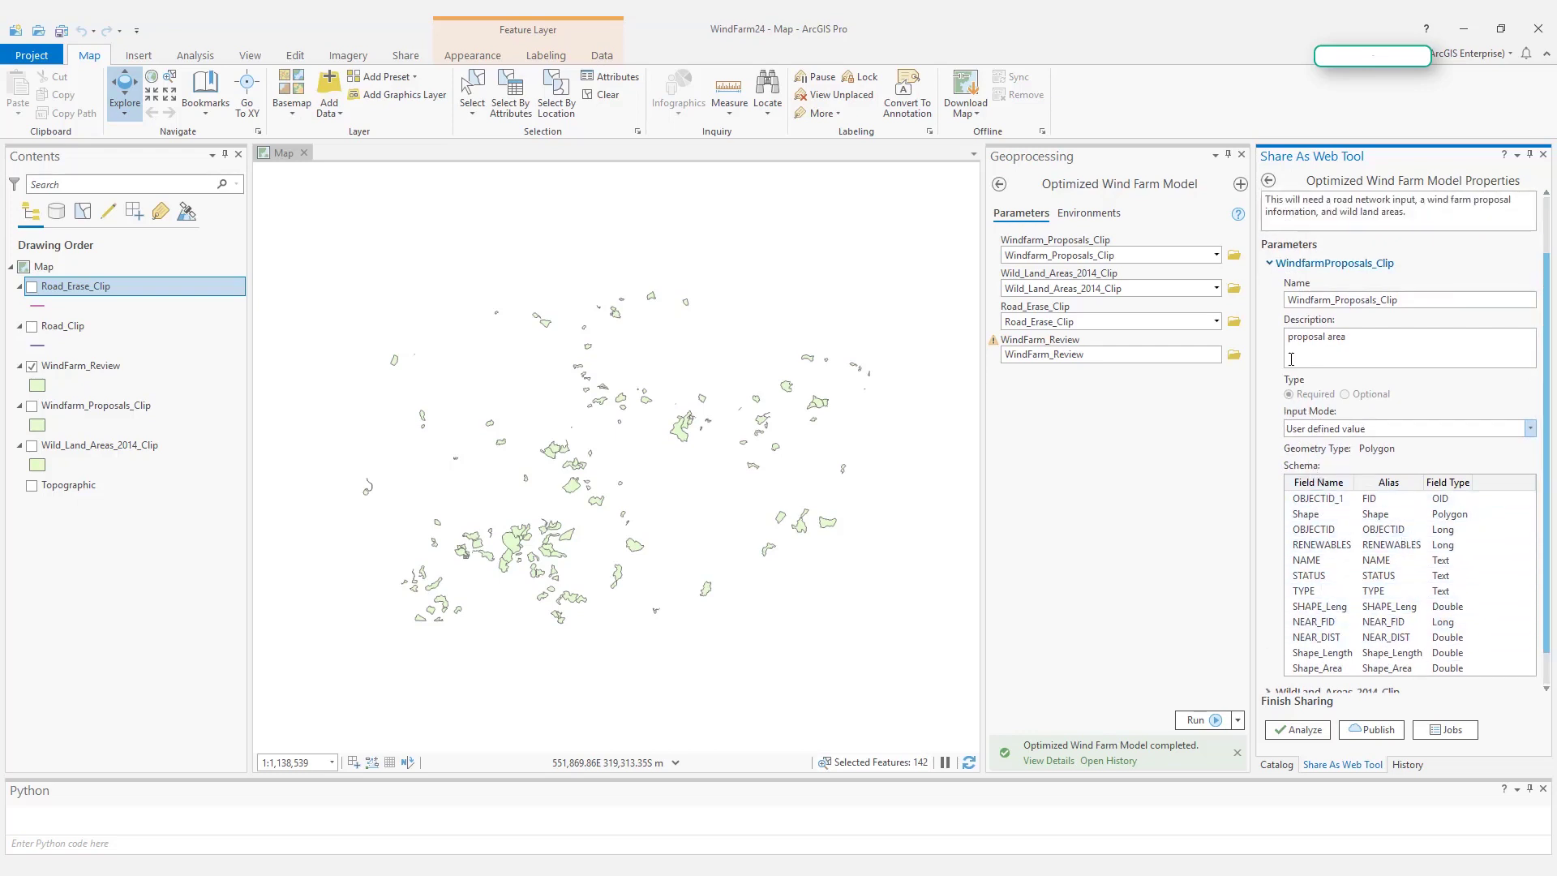
{"action": "left_click", "coordinate": [1296, 264]}
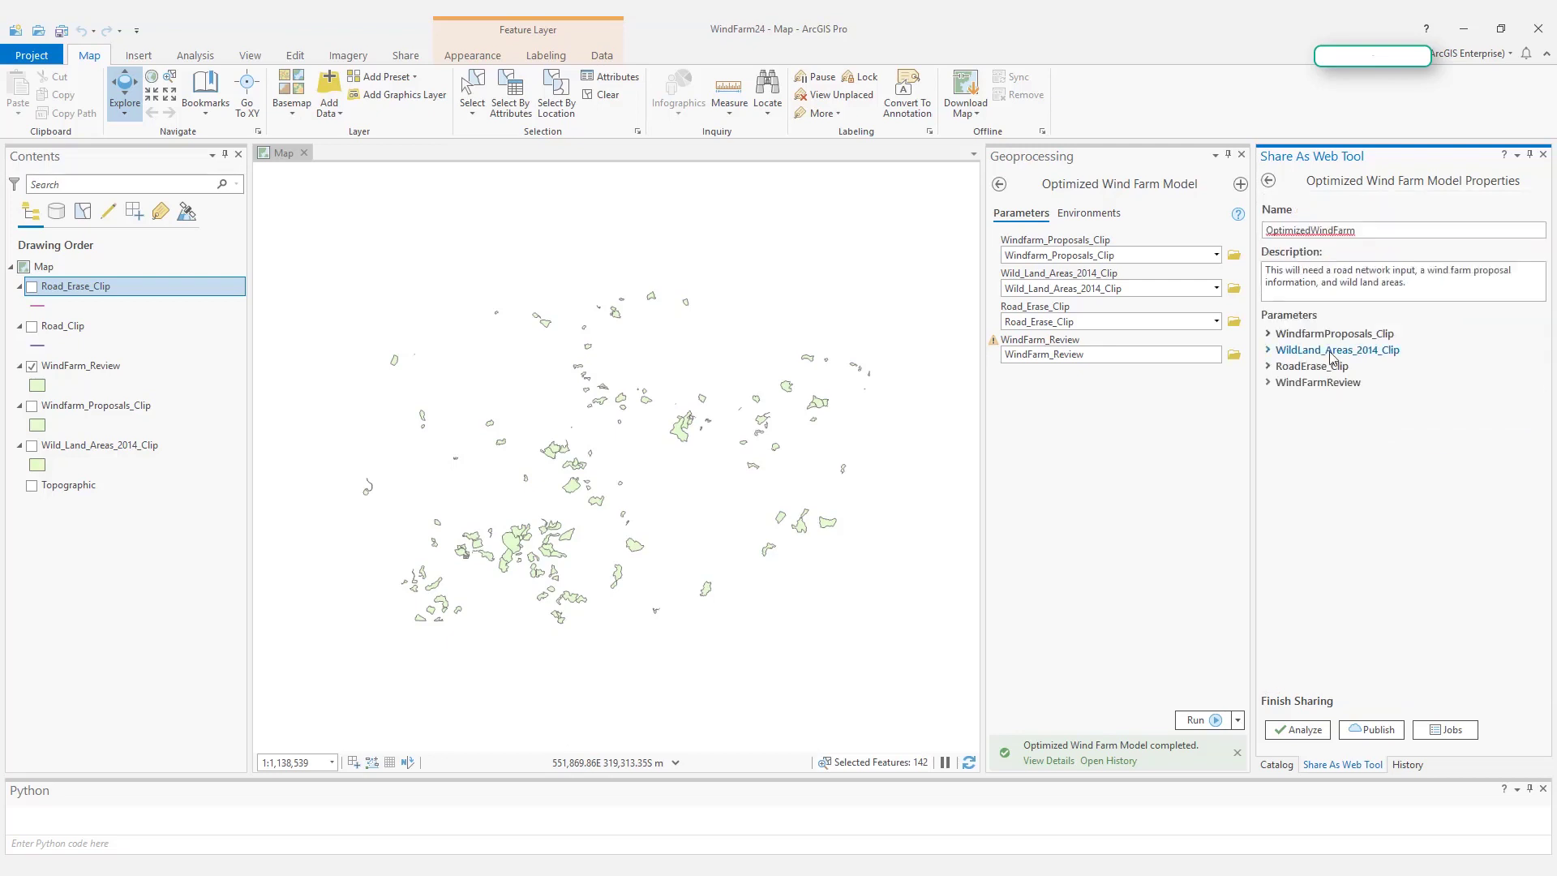
{"action": "left_click", "coordinate": [1331, 357]}
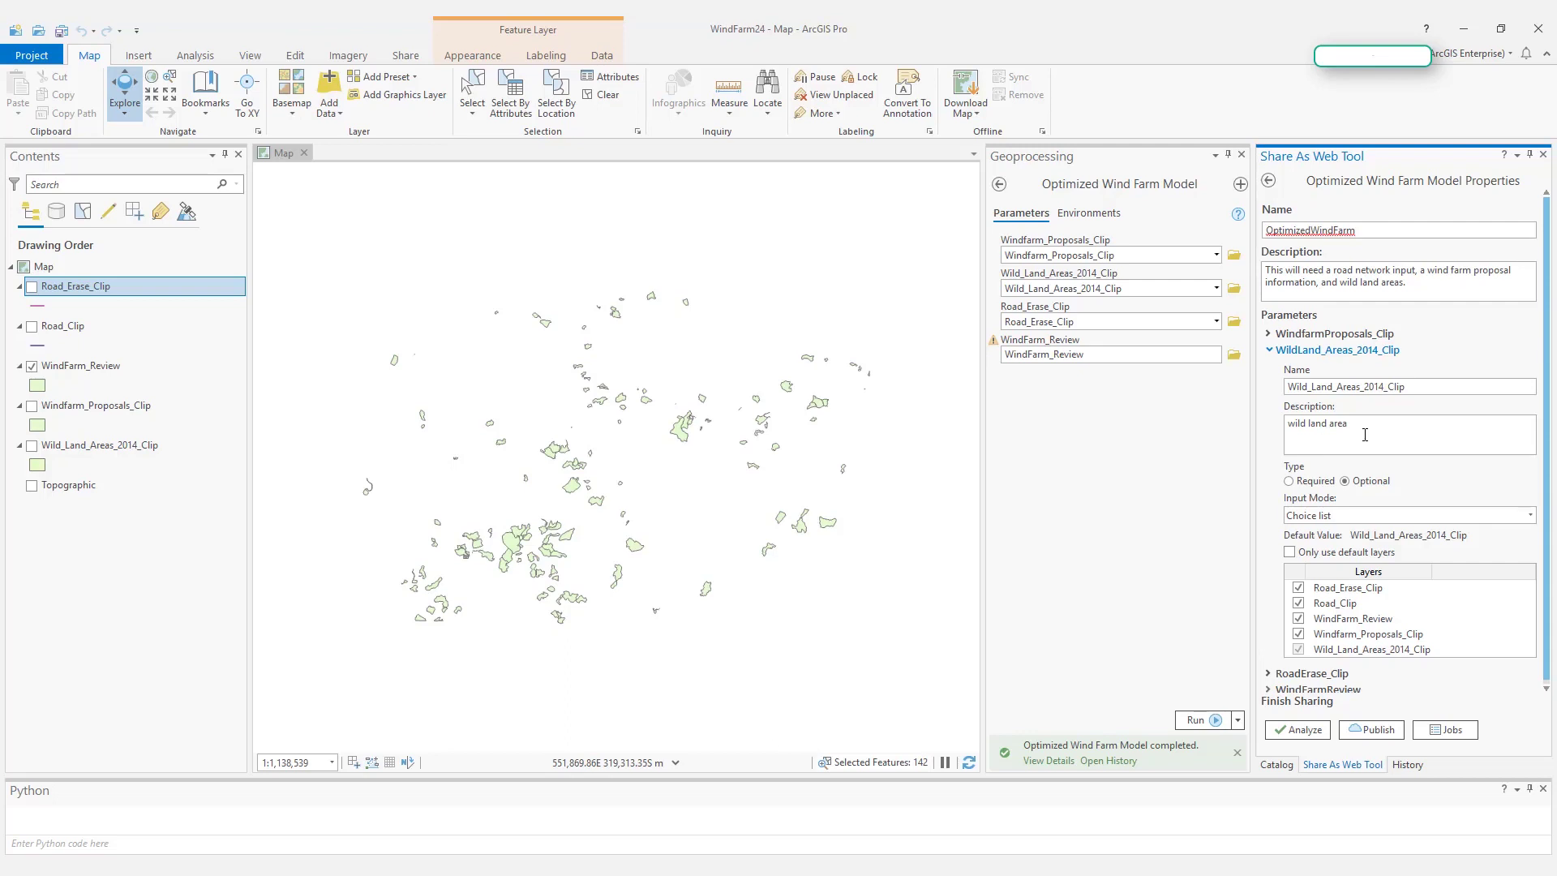
- Keep WildLand_Areas_2014_Clip as a choice list limited to Wild_Land_Areas_2014_Clip, and make it Required
{"action": "left_click", "coordinate": [1368, 518]}
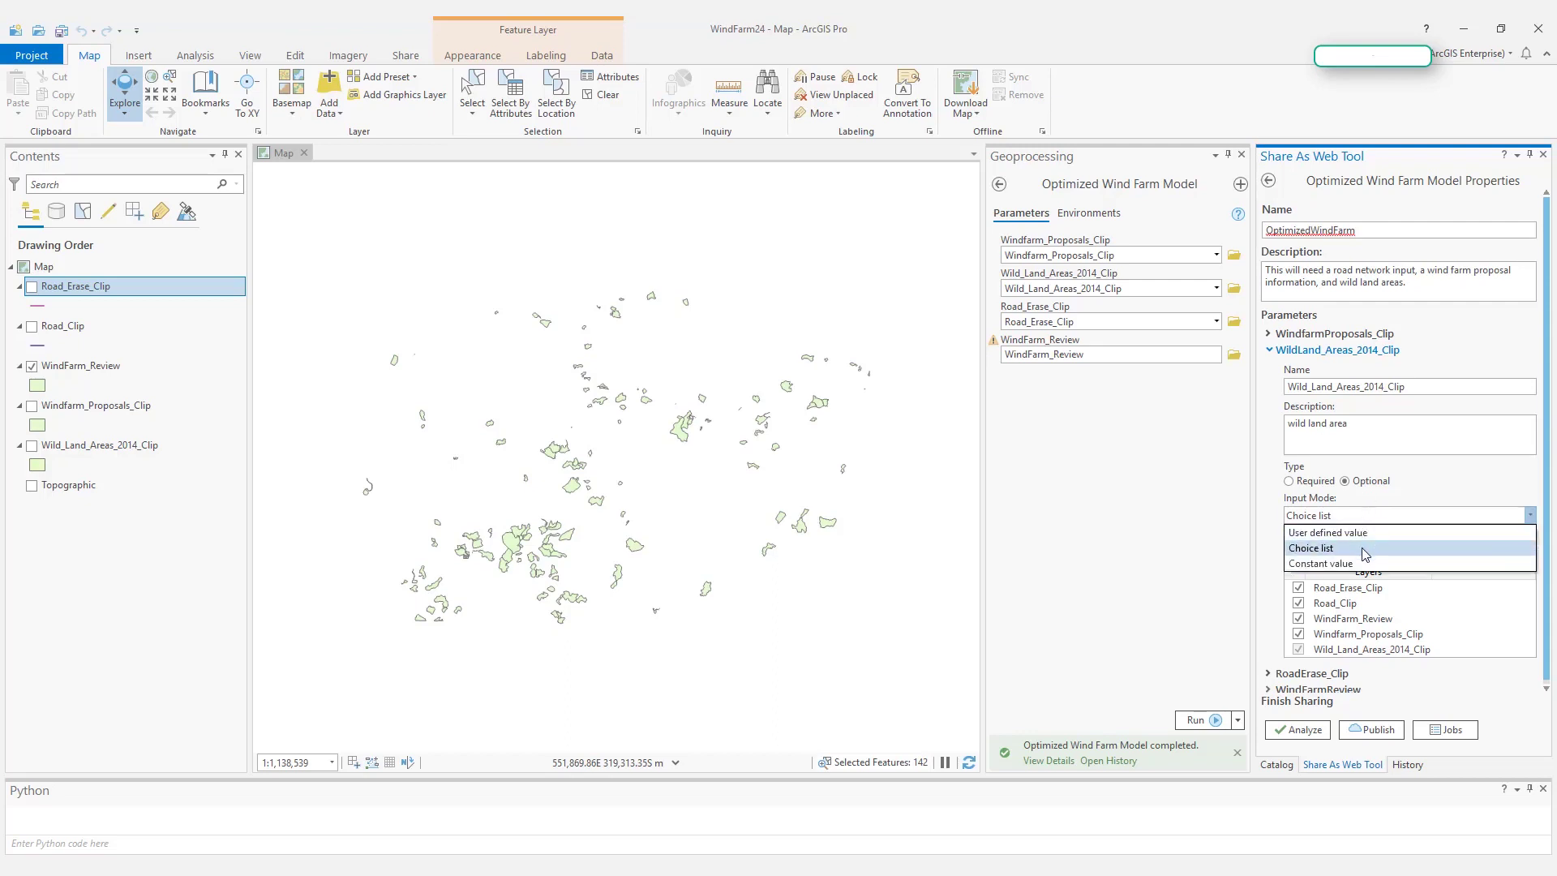
{"action": "left_click", "coordinate": [1366, 553]}
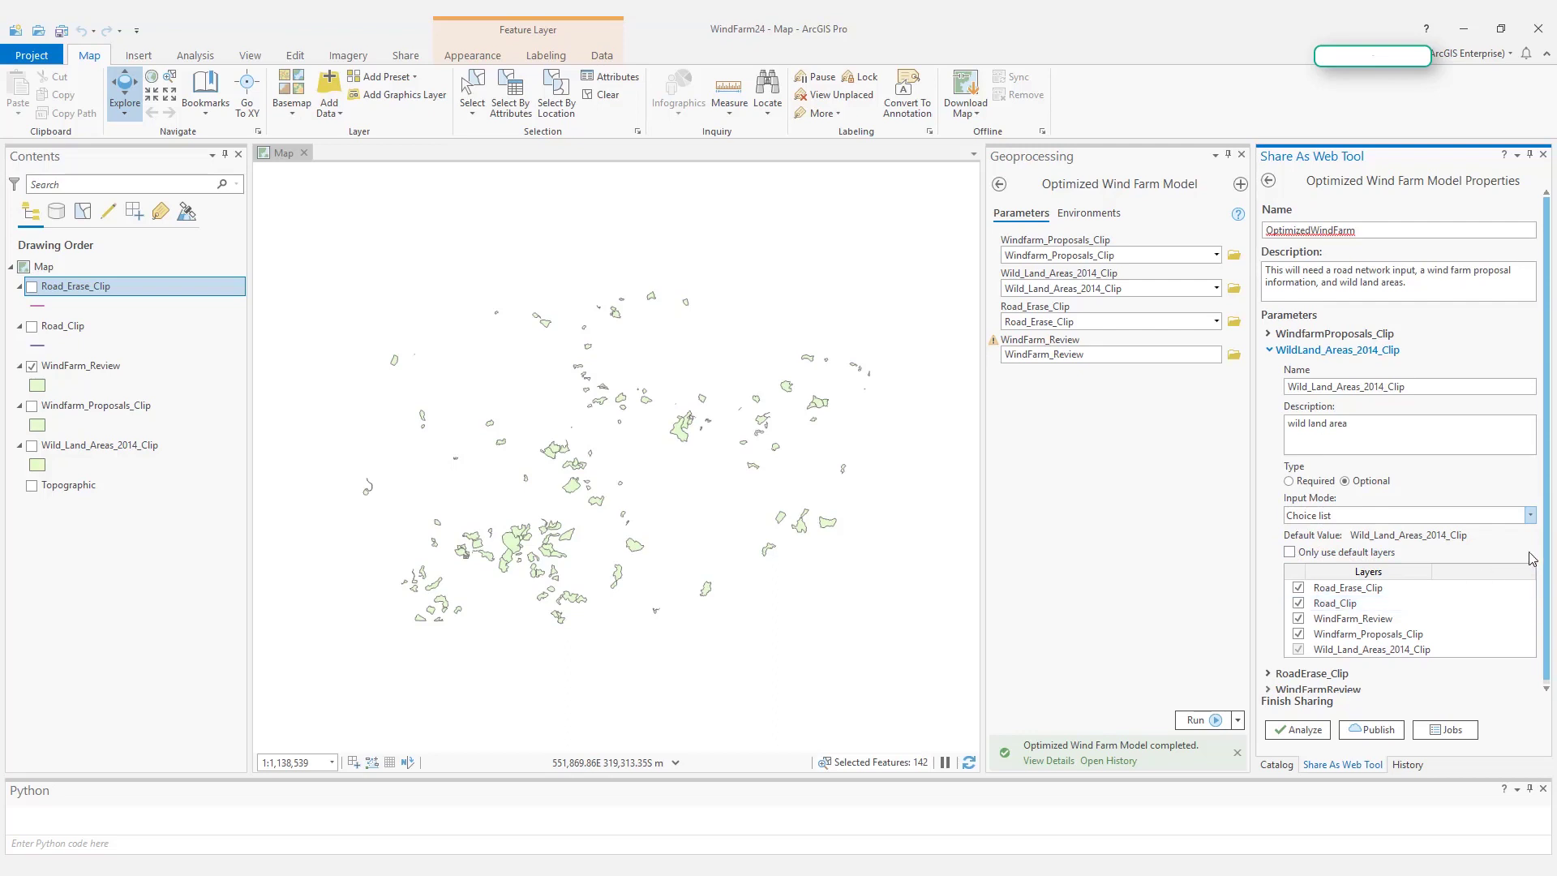
{"action": "left_click_drag", "start_coordinate": [1549, 557], "coordinate": [1546, 641]}
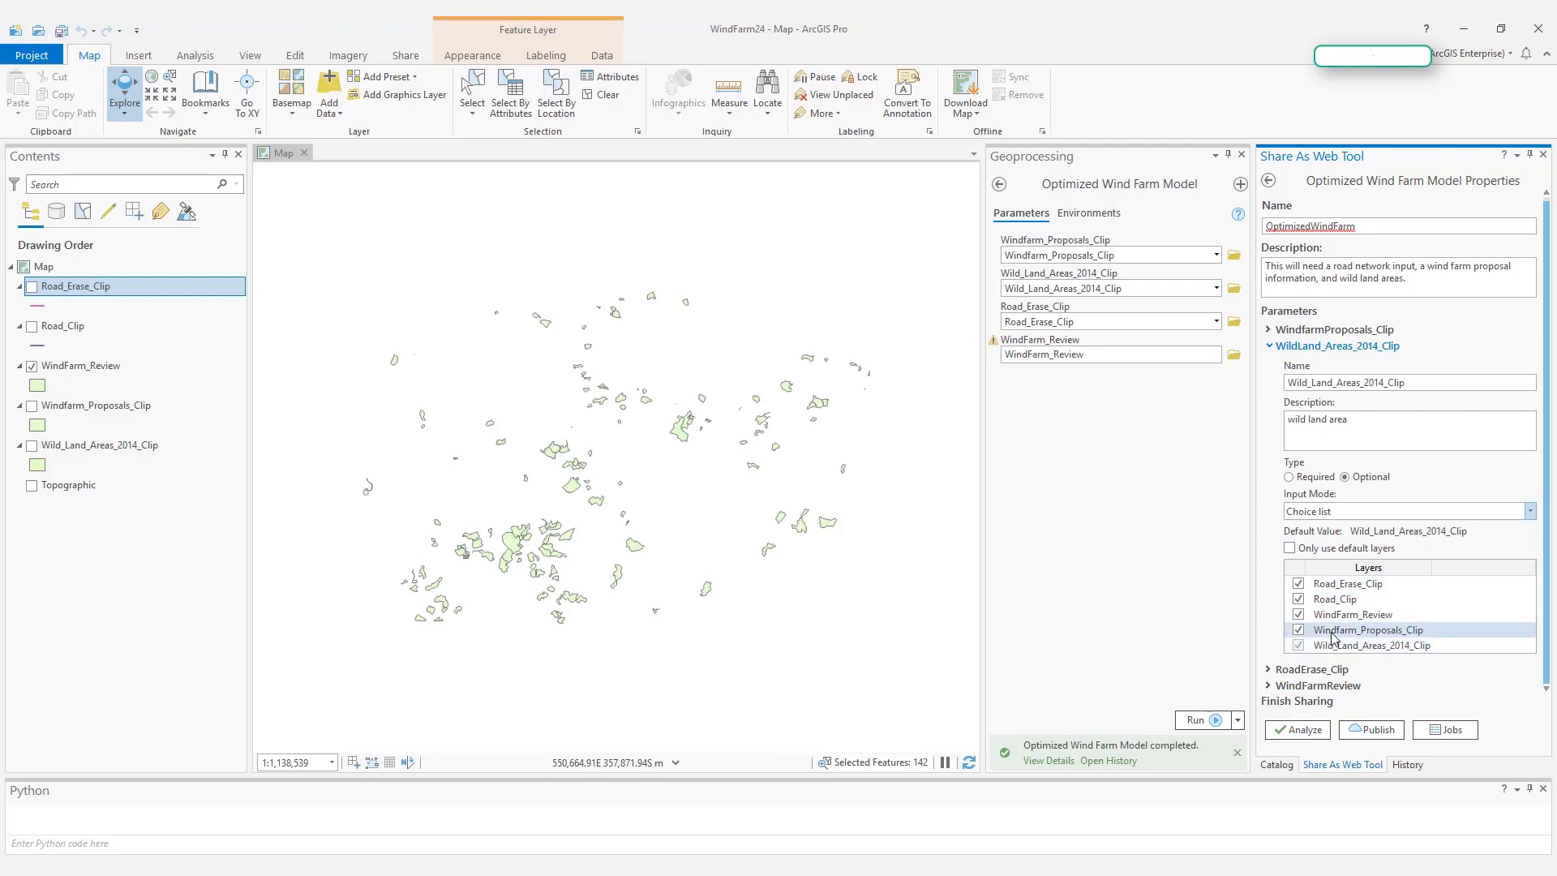
{"action": "left_click", "coordinate": [1298, 584]}
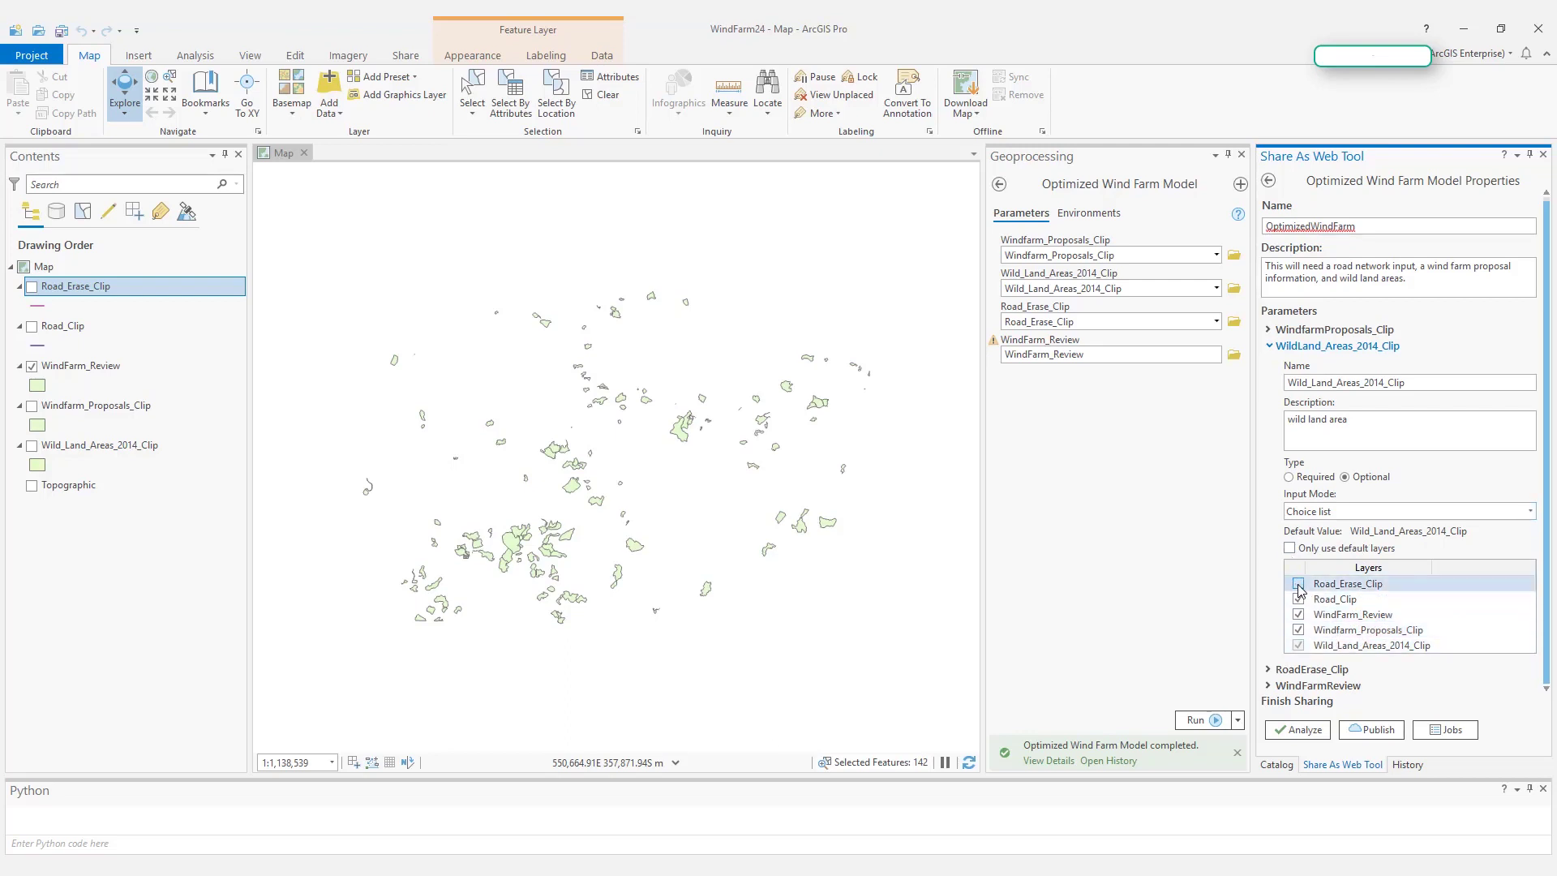
{"action": "left_click", "coordinate": [1297, 599]}
{"action": "left_click", "coordinate": [1298, 615]}
{"action": "left_click", "coordinate": [1298, 630]}
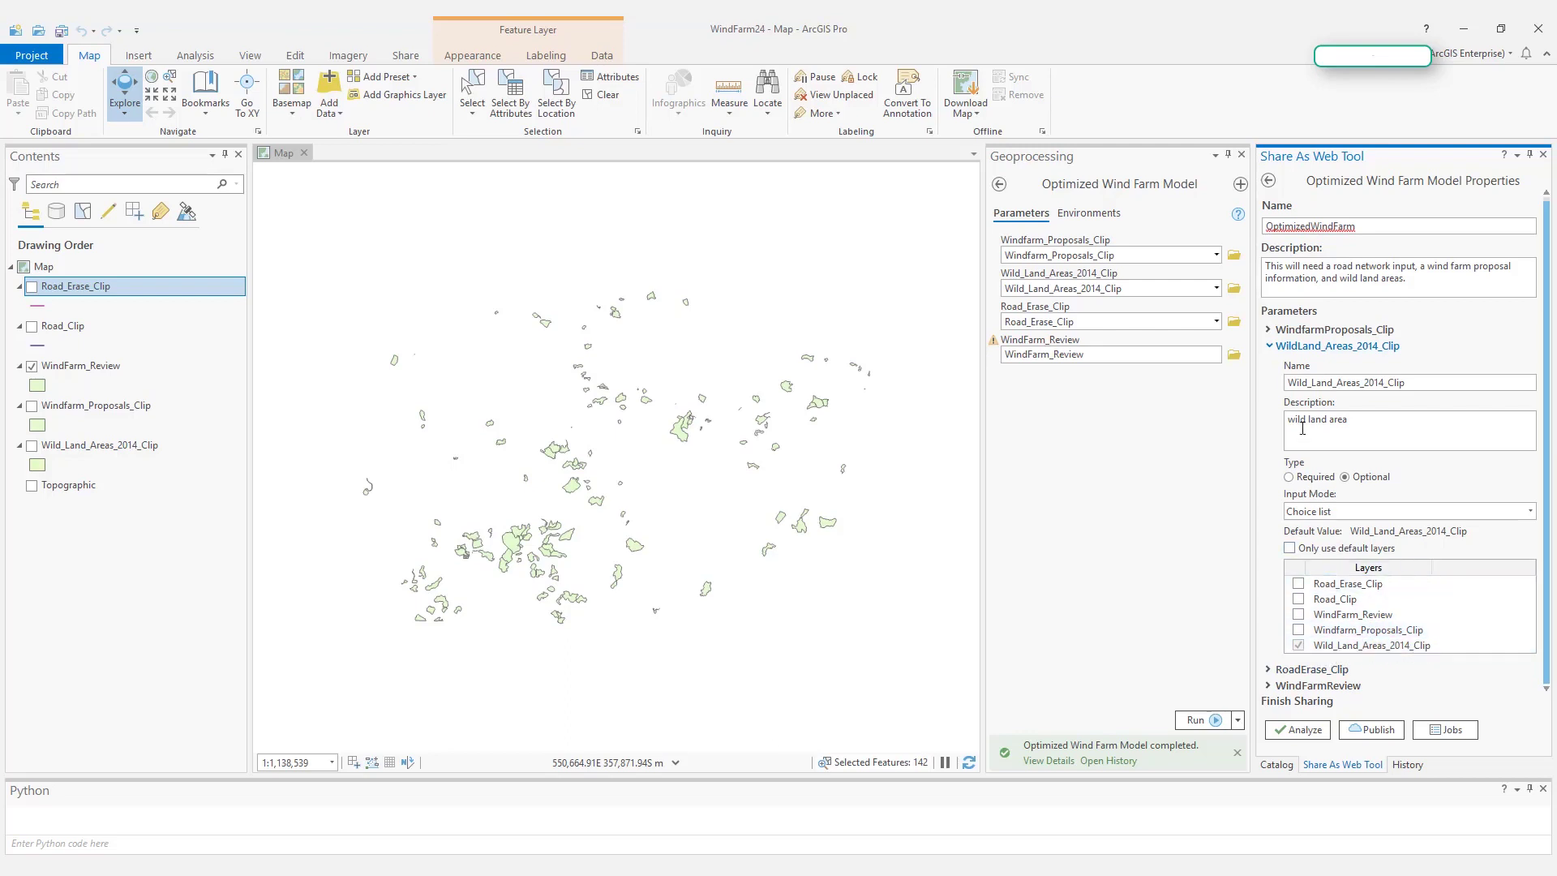
{"action": "left_click", "coordinate": [1306, 481]}
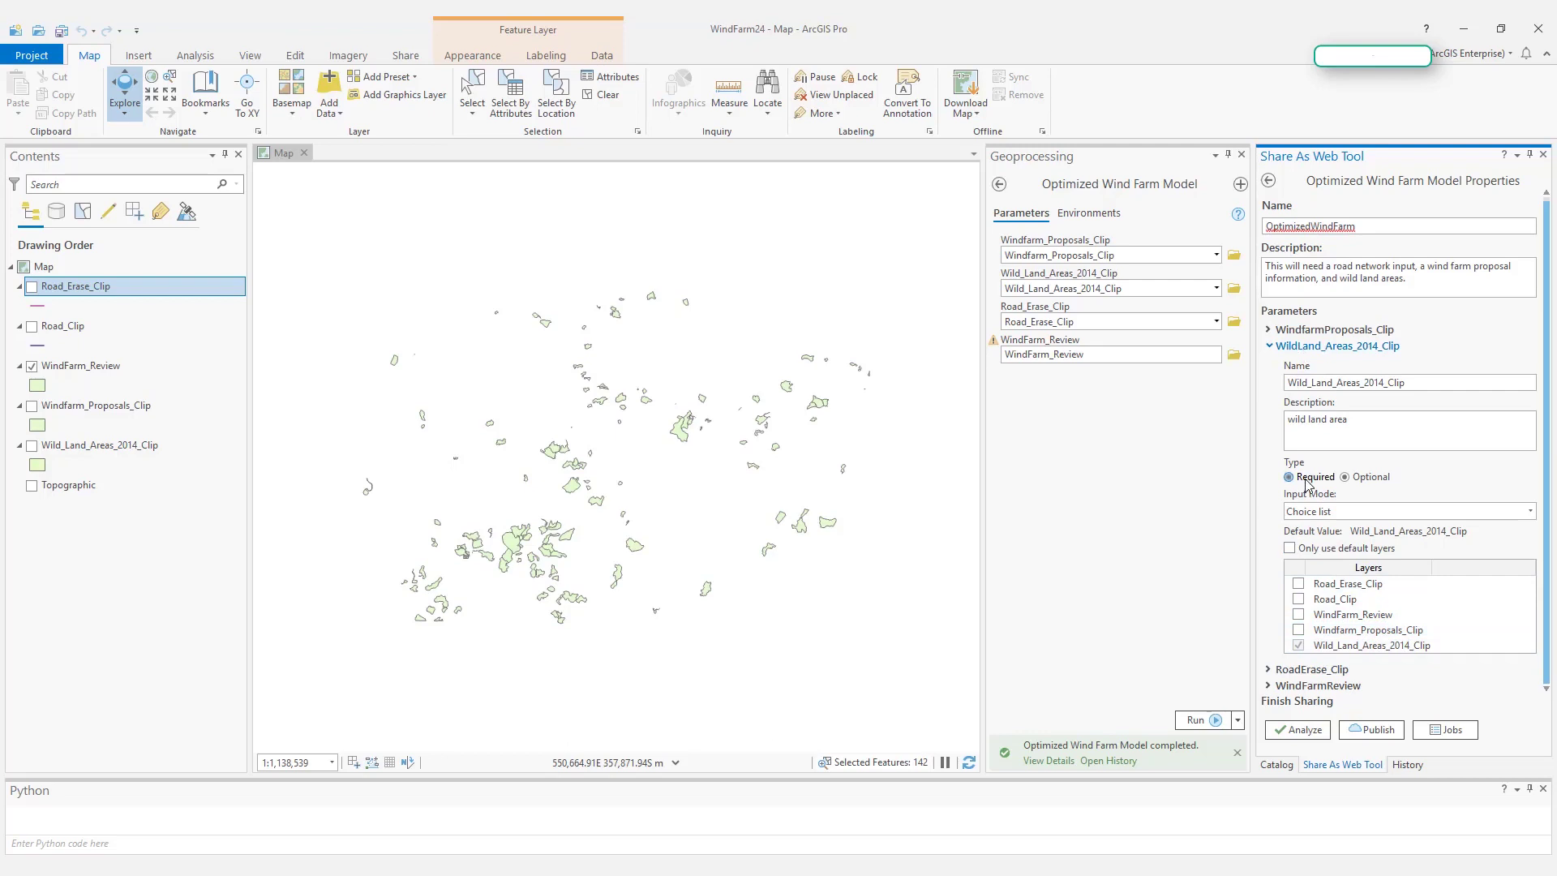
{"action": "left_click", "coordinate": [1298, 348]}
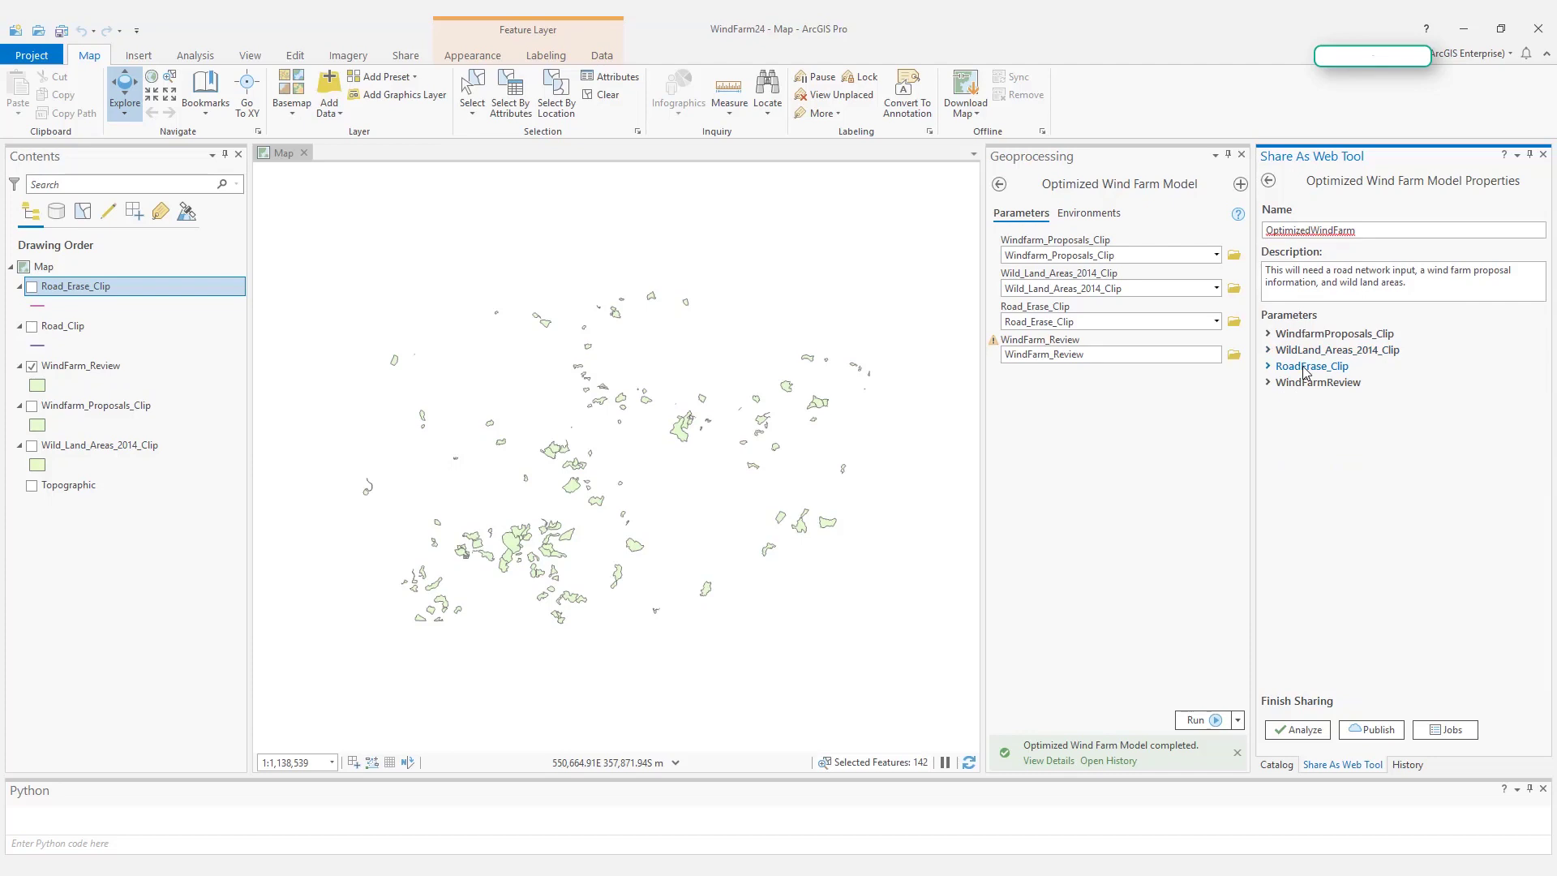
- Change the RoadErase_Clip input mode to Constant value
{"action": "left_click", "coordinate": [1303, 369]}
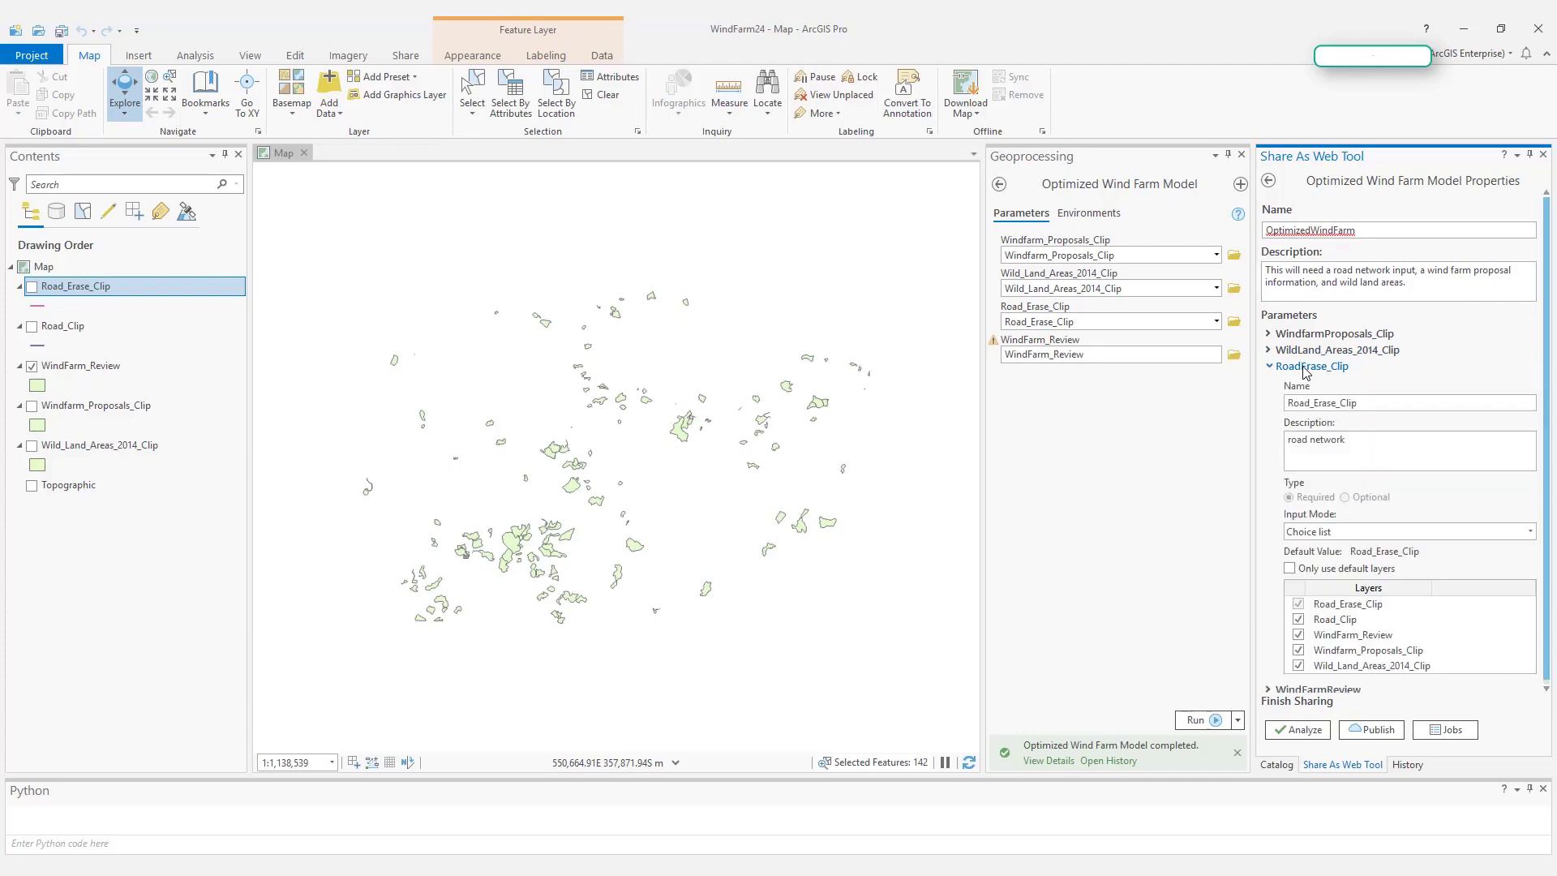
{"action": "left_click", "coordinate": [1357, 536]}
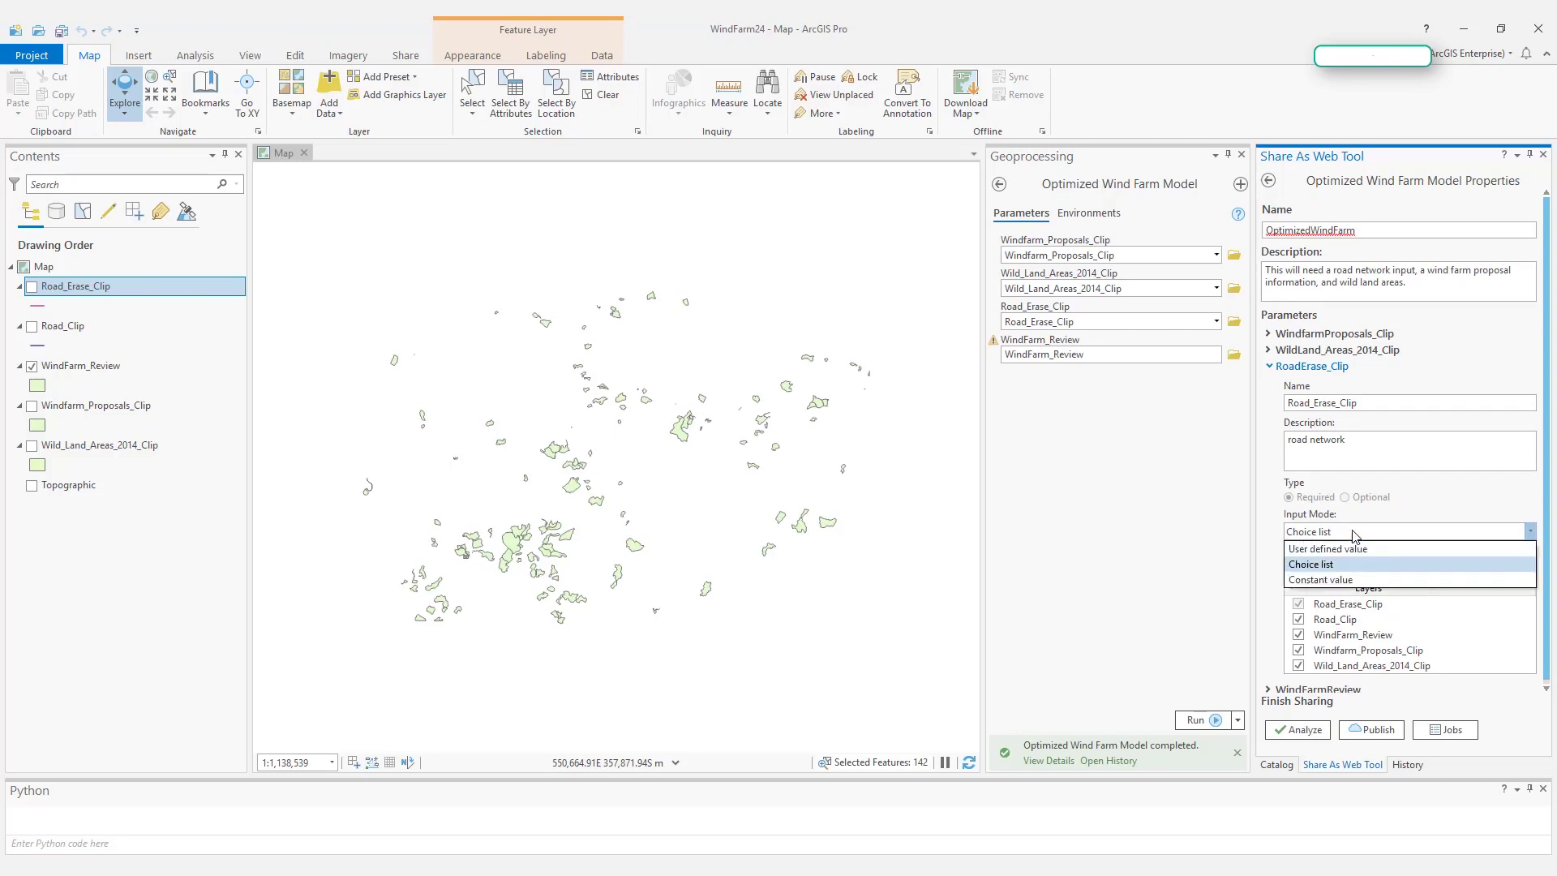
{"action": "left_click", "coordinate": [1355, 581]}
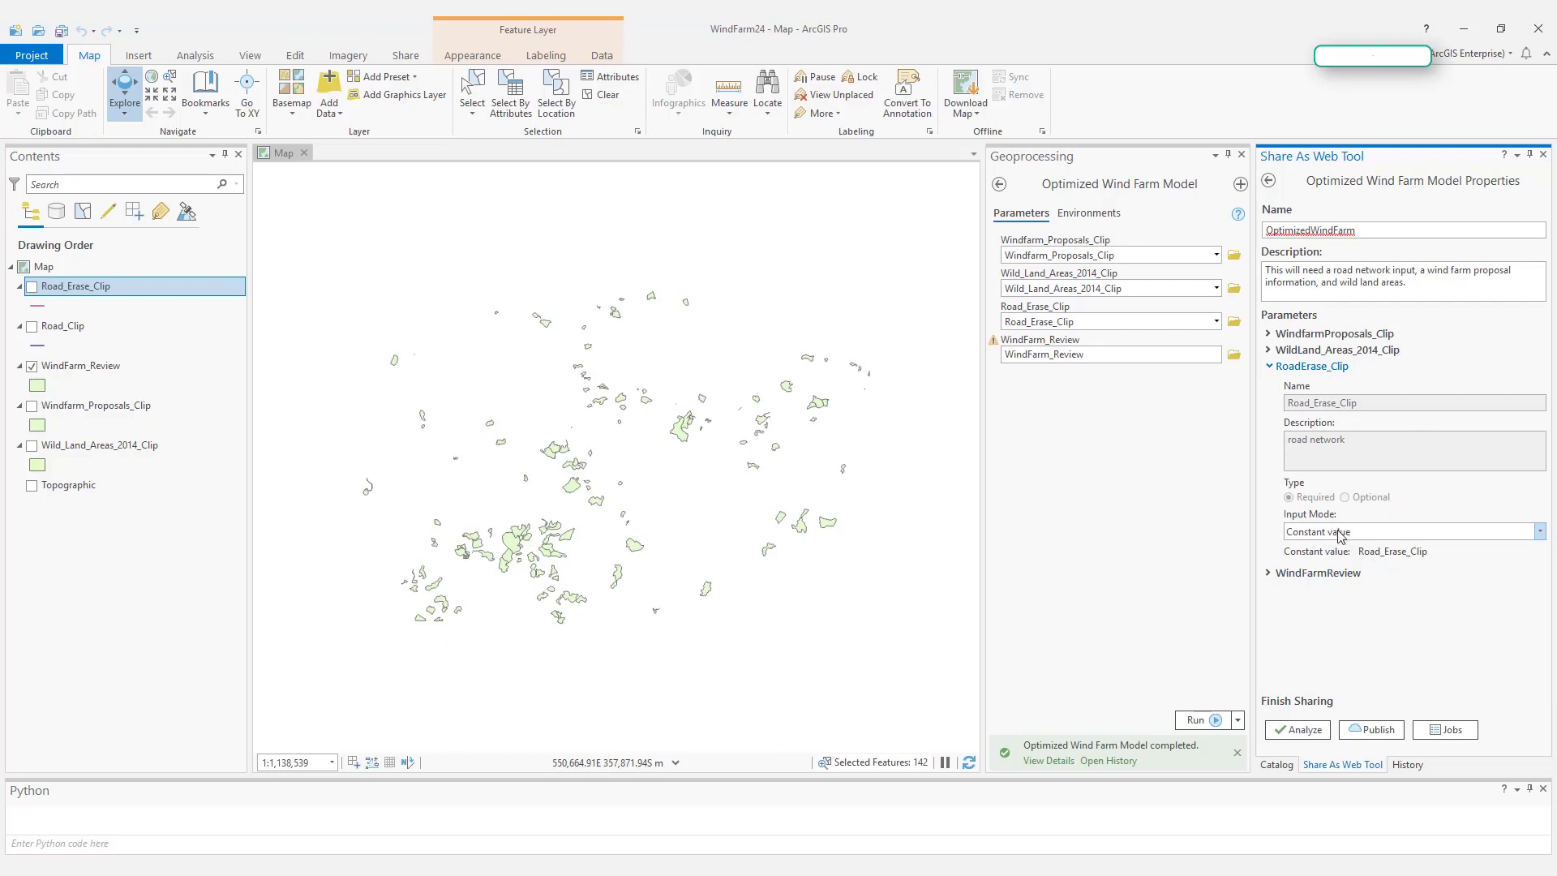
{"action": "left_click", "coordinate": [1297, 370]}
- Analyze the web tool, read the 24032 warning about copying Road_Erase_Clip, then publish it
{"action": "left_click", "coordinate": [1305, 382]}
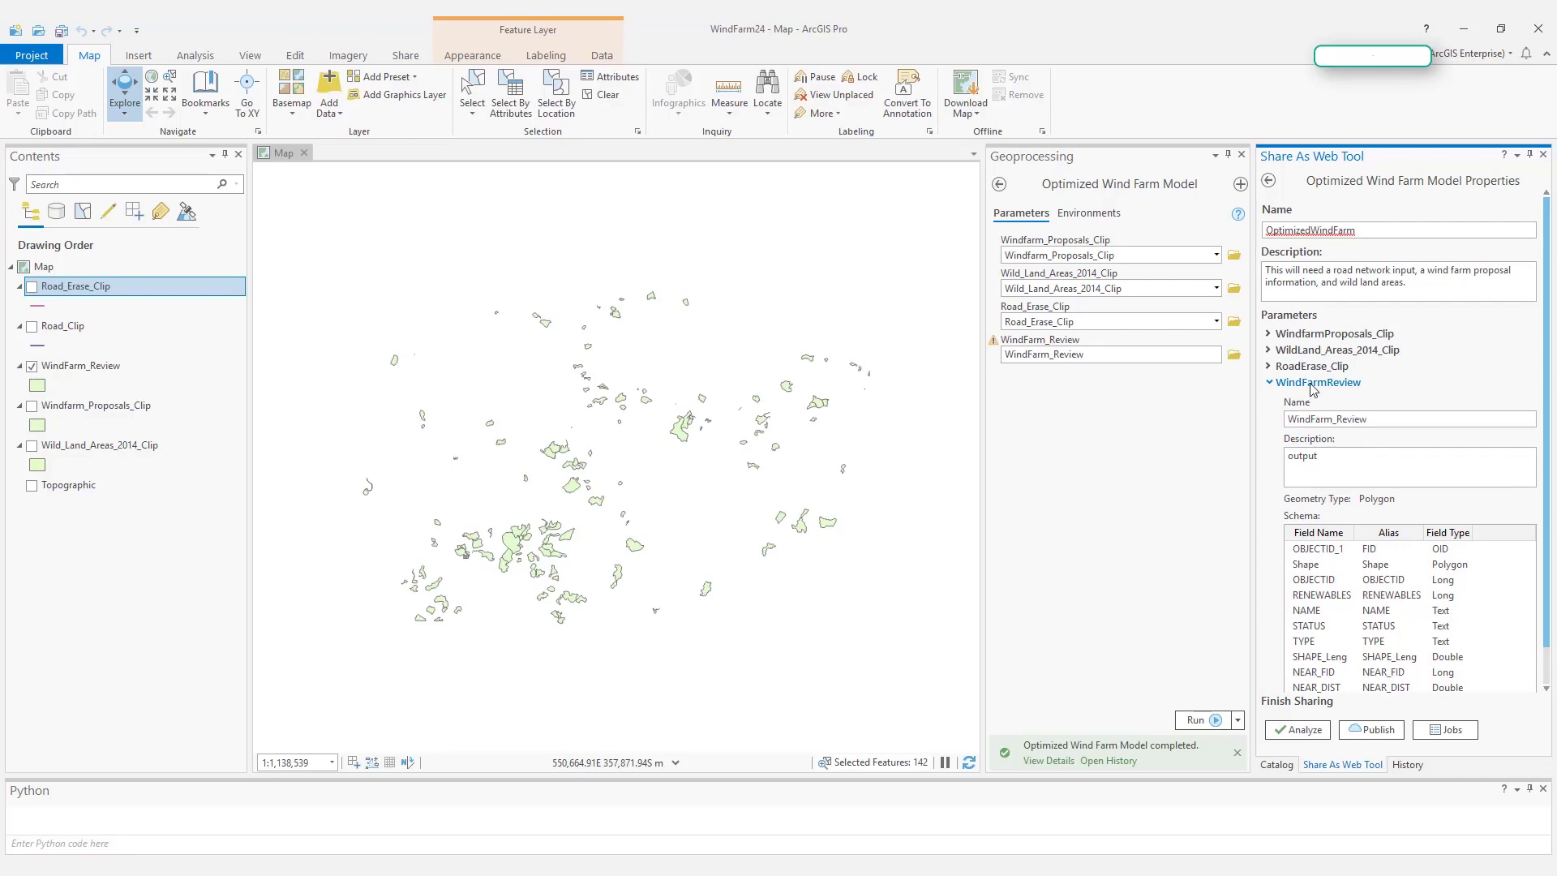
{"action": "left_click", "coordinate": [1313, 385]}
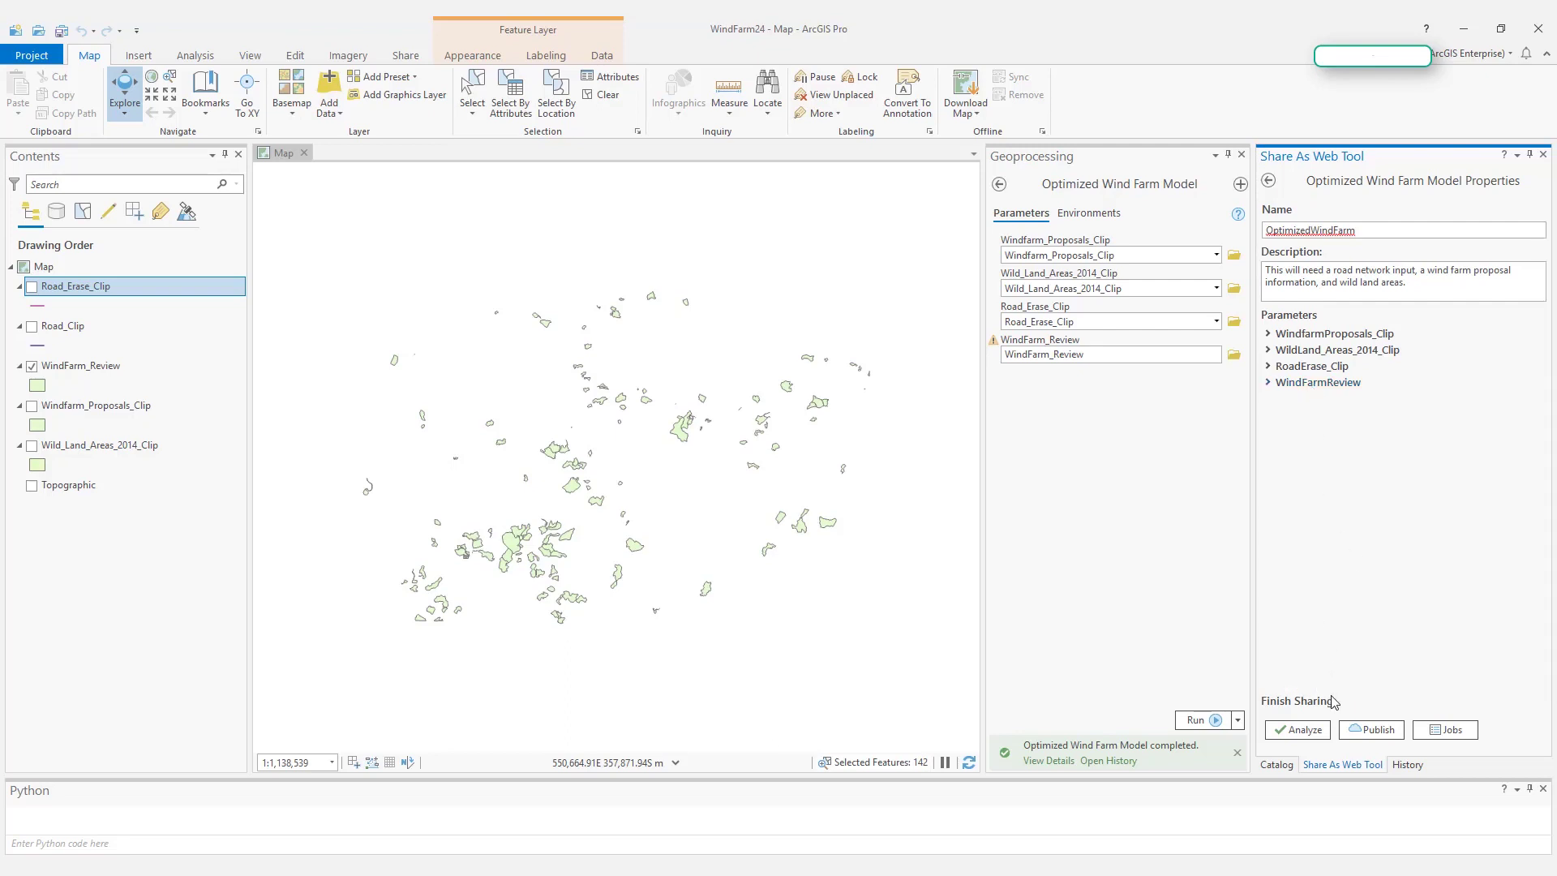
{"action": "left_click", "coordinate": [1300, 730]}
{"action": "left_click", "coordinate": [1272, 183]}
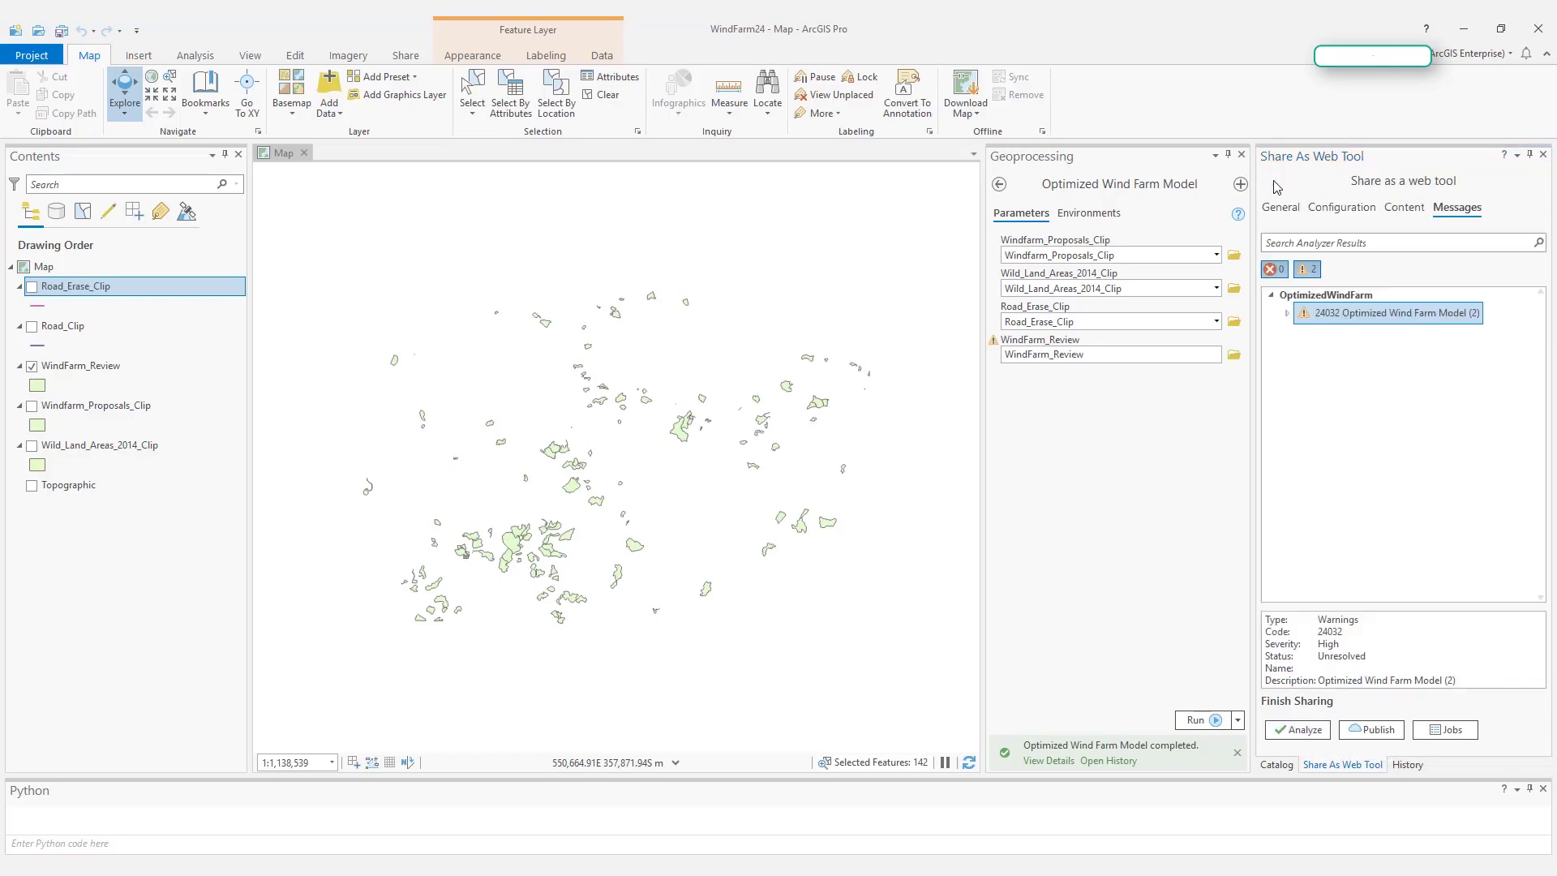
{"action": "left_click", "coordinate": [1288, 314]}
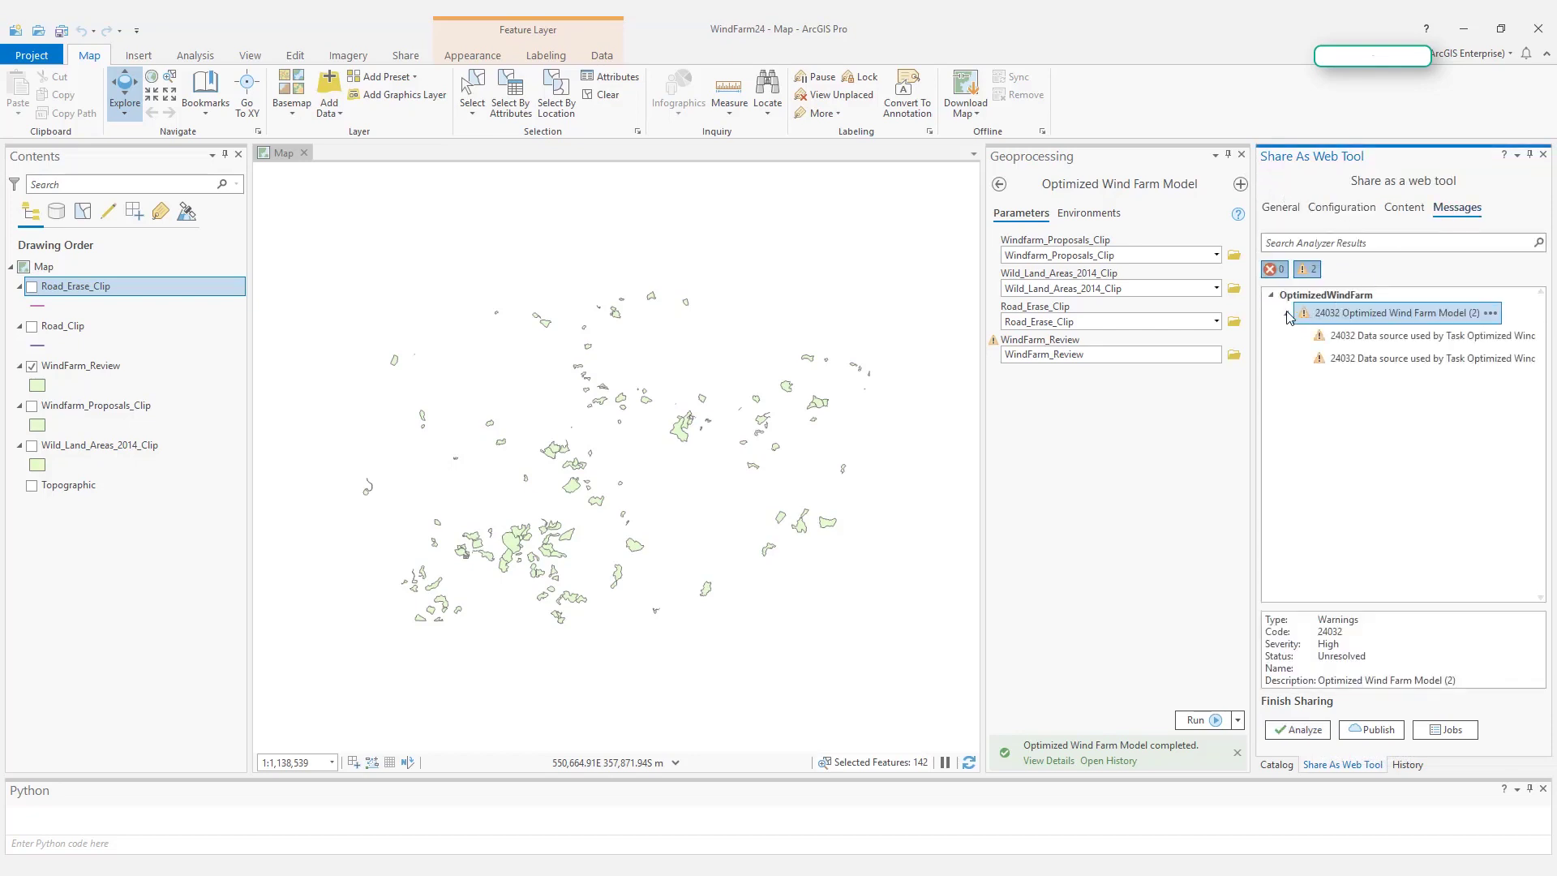
{"action": "left_click", "coordinate": [1368, 361]}
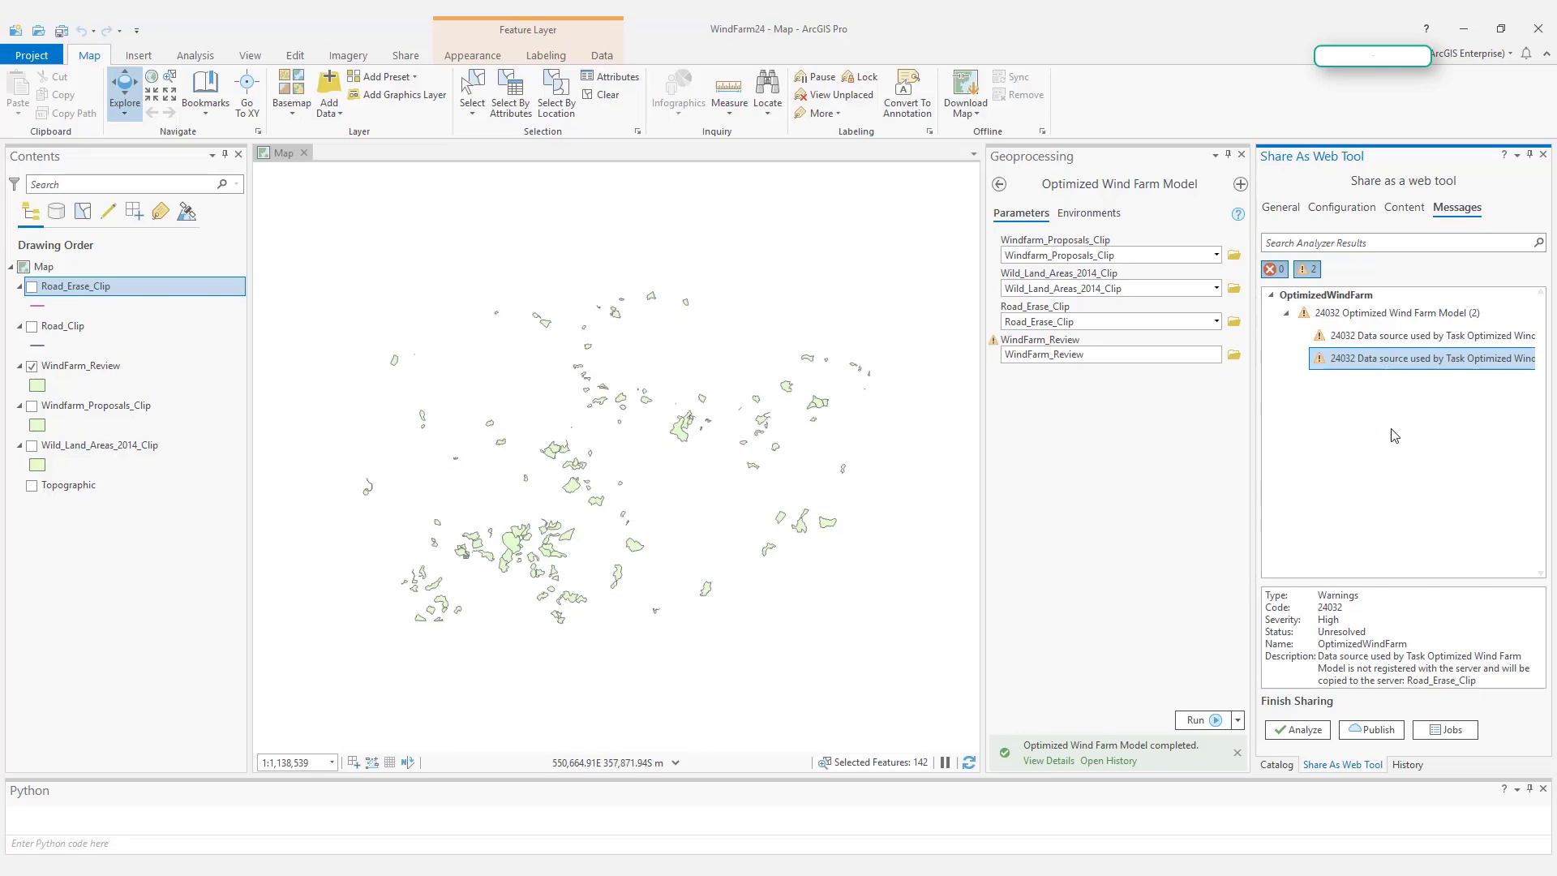
{"action": "left_click", "coordinate": [1352, 733]}
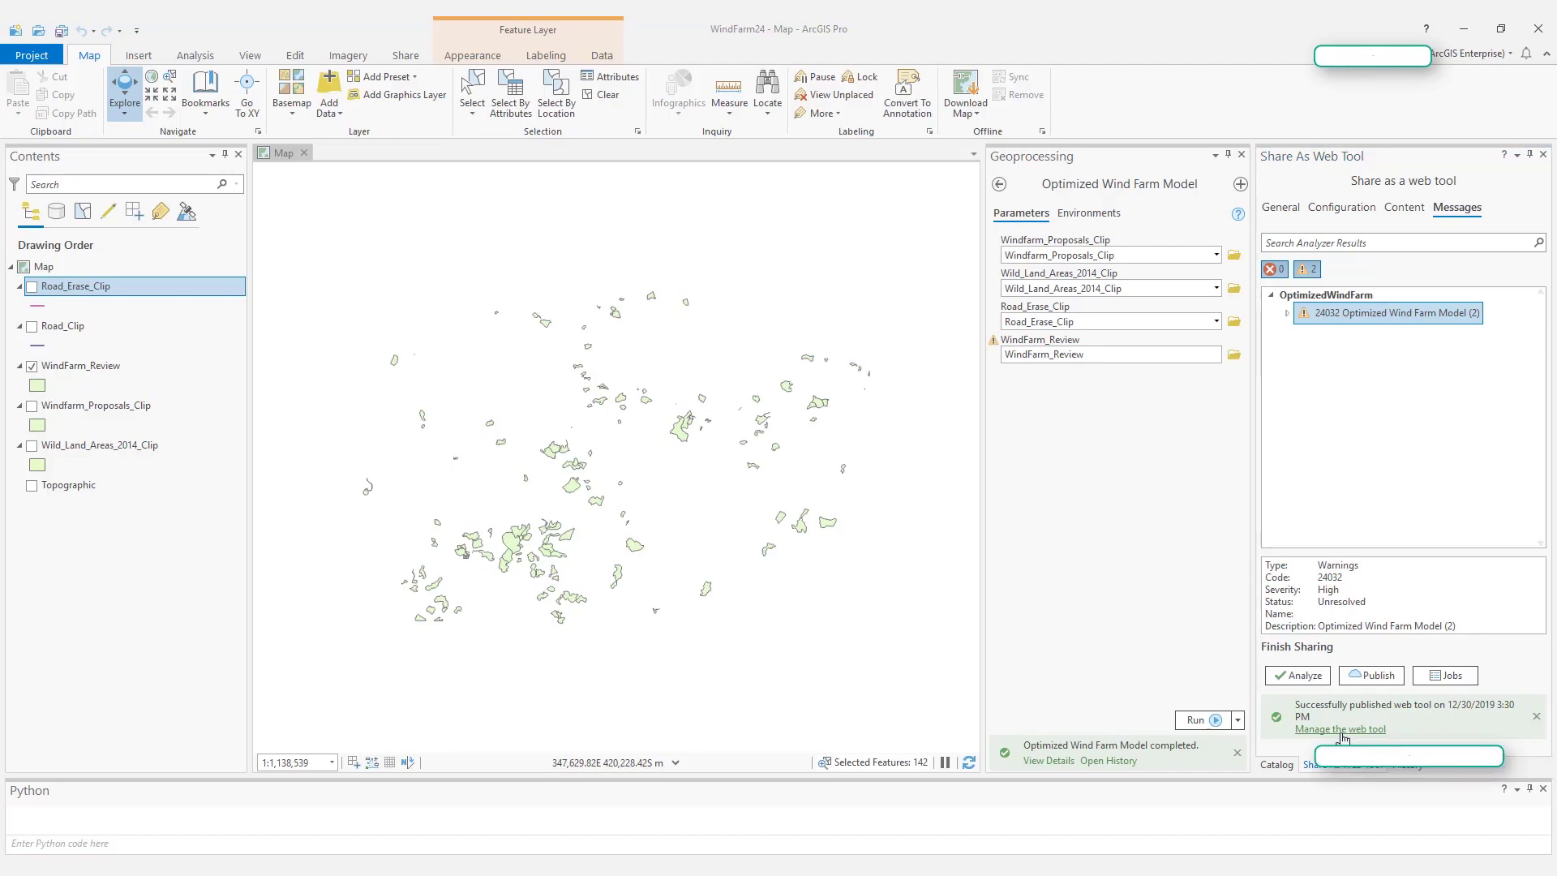
- View the OptimizedWindFarm item page on the portal, then minimize the browser back to ArcGIS Pro
{"action": "left_click", "coordinate": [1346, 733]}
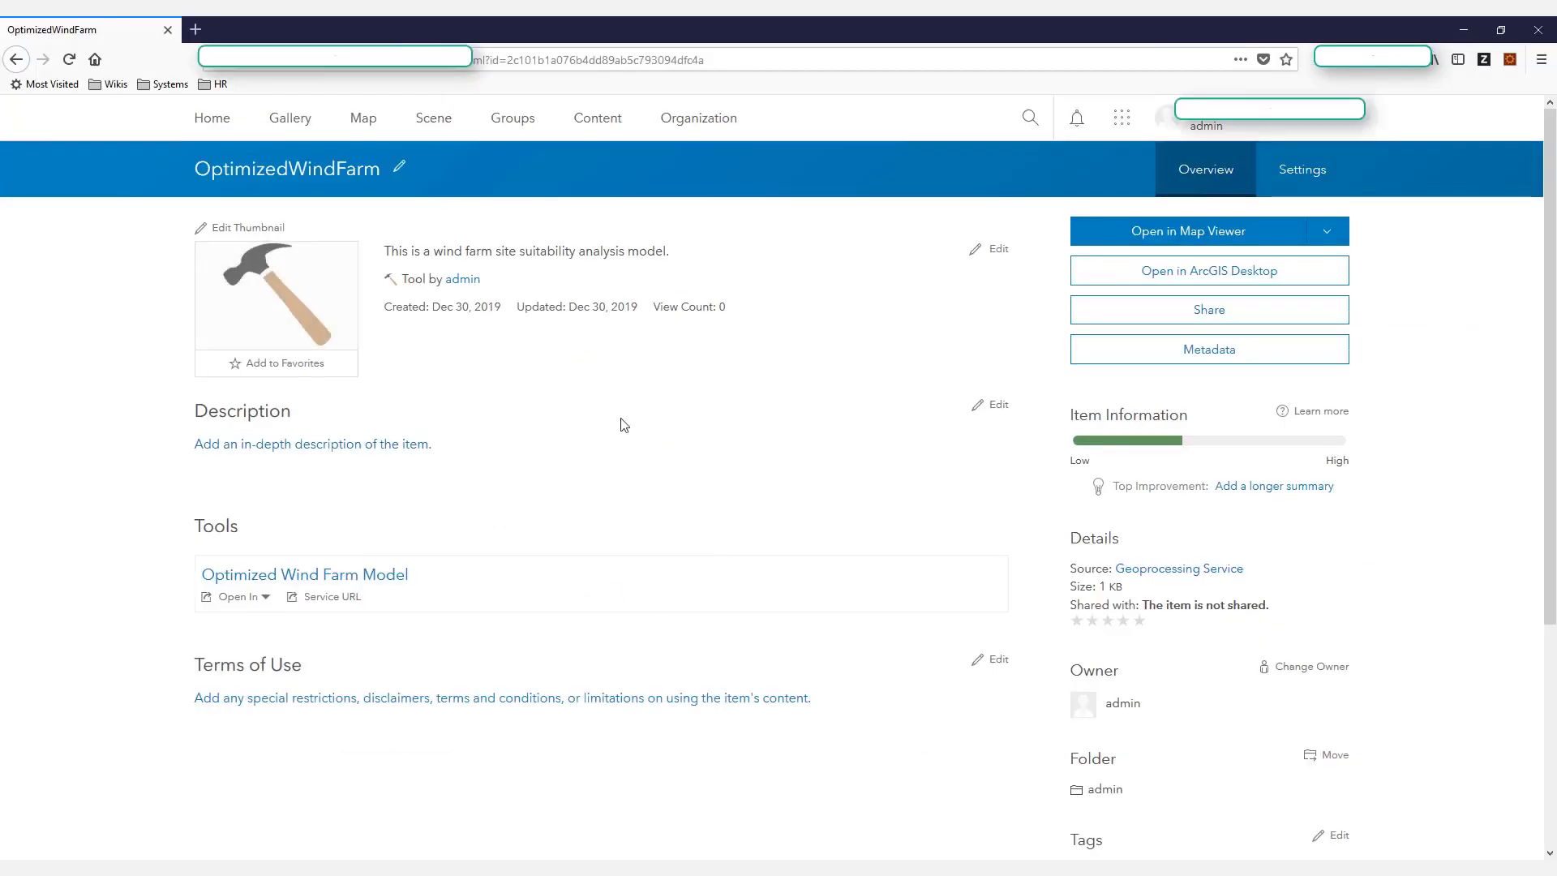
{"action": "left_click", "coordinate": [1464, 30]}
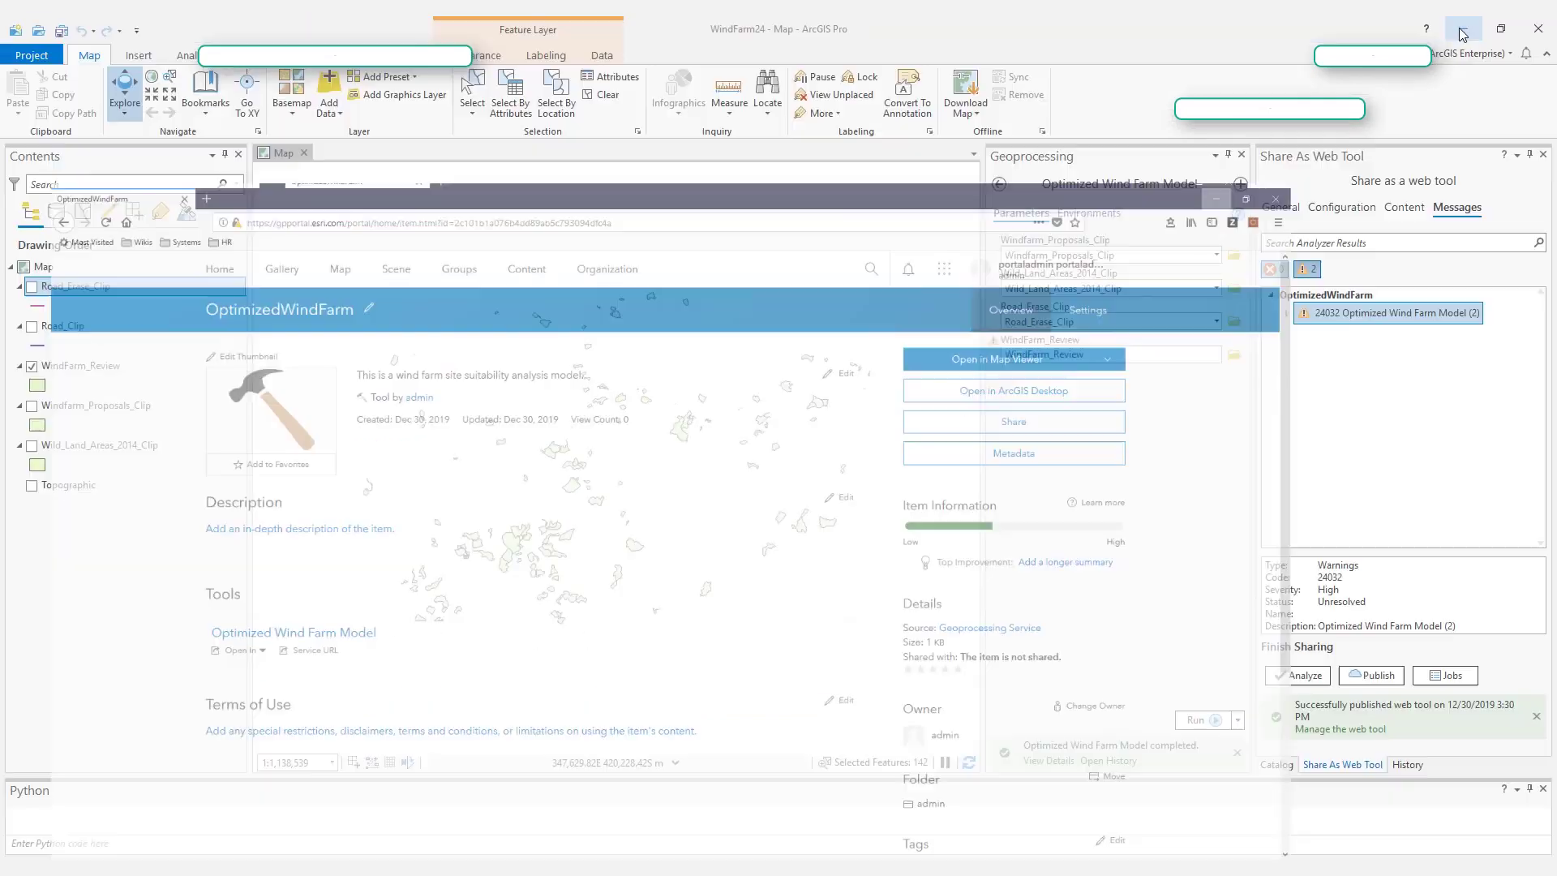
- On the Catalog pane's Portal tab, select the OptimizedWindFarm item under My Content
{"action": "left_click", "coordinate": [1270, 765]}
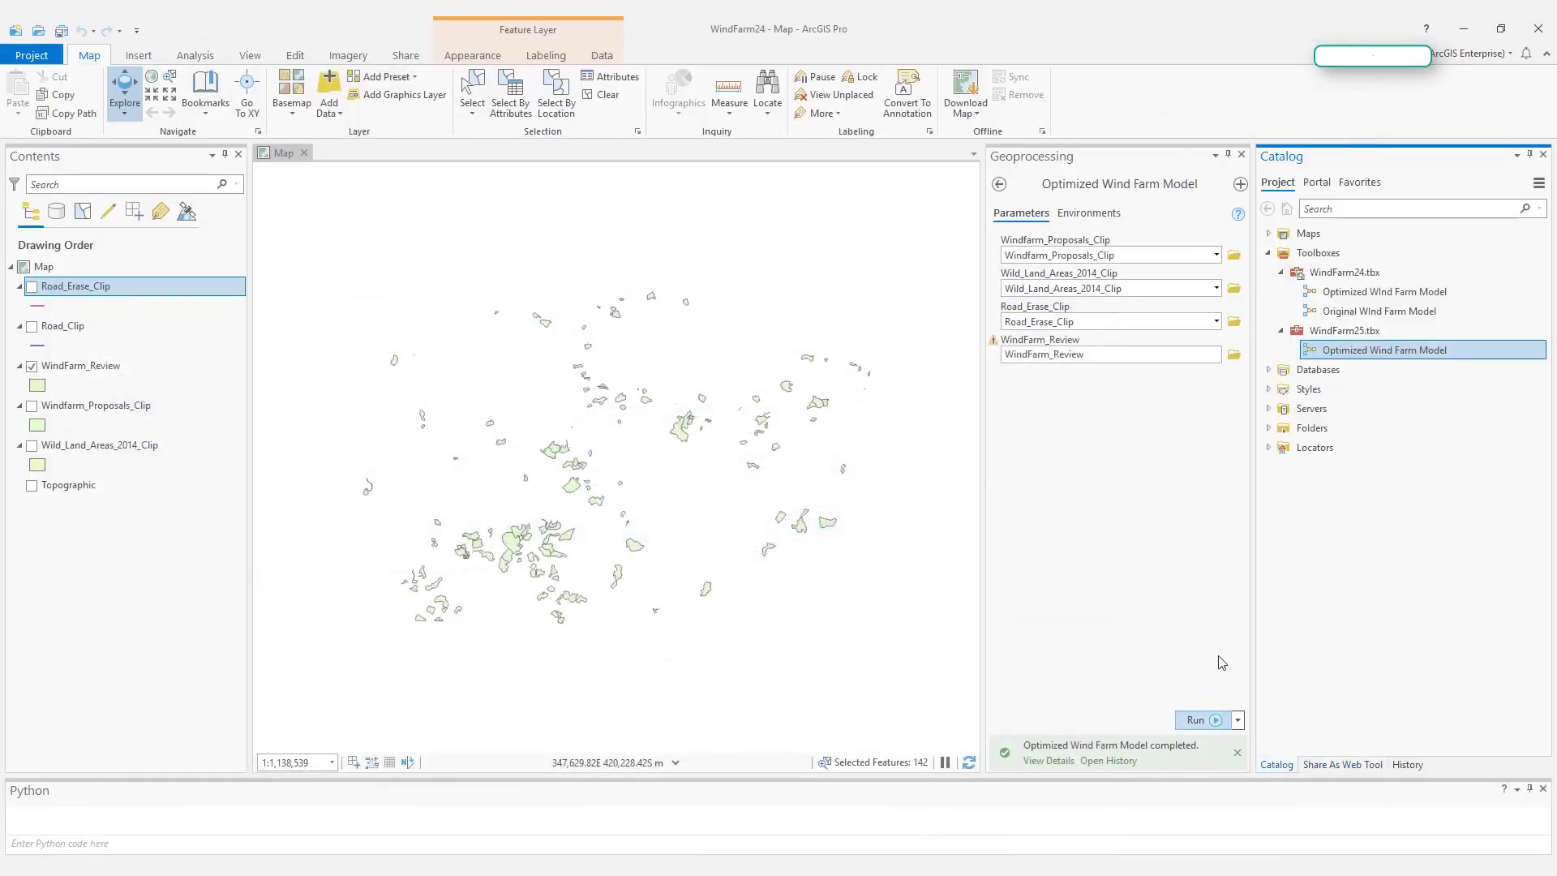
{"action": "left_click", "coordinate": [1315, 184]}
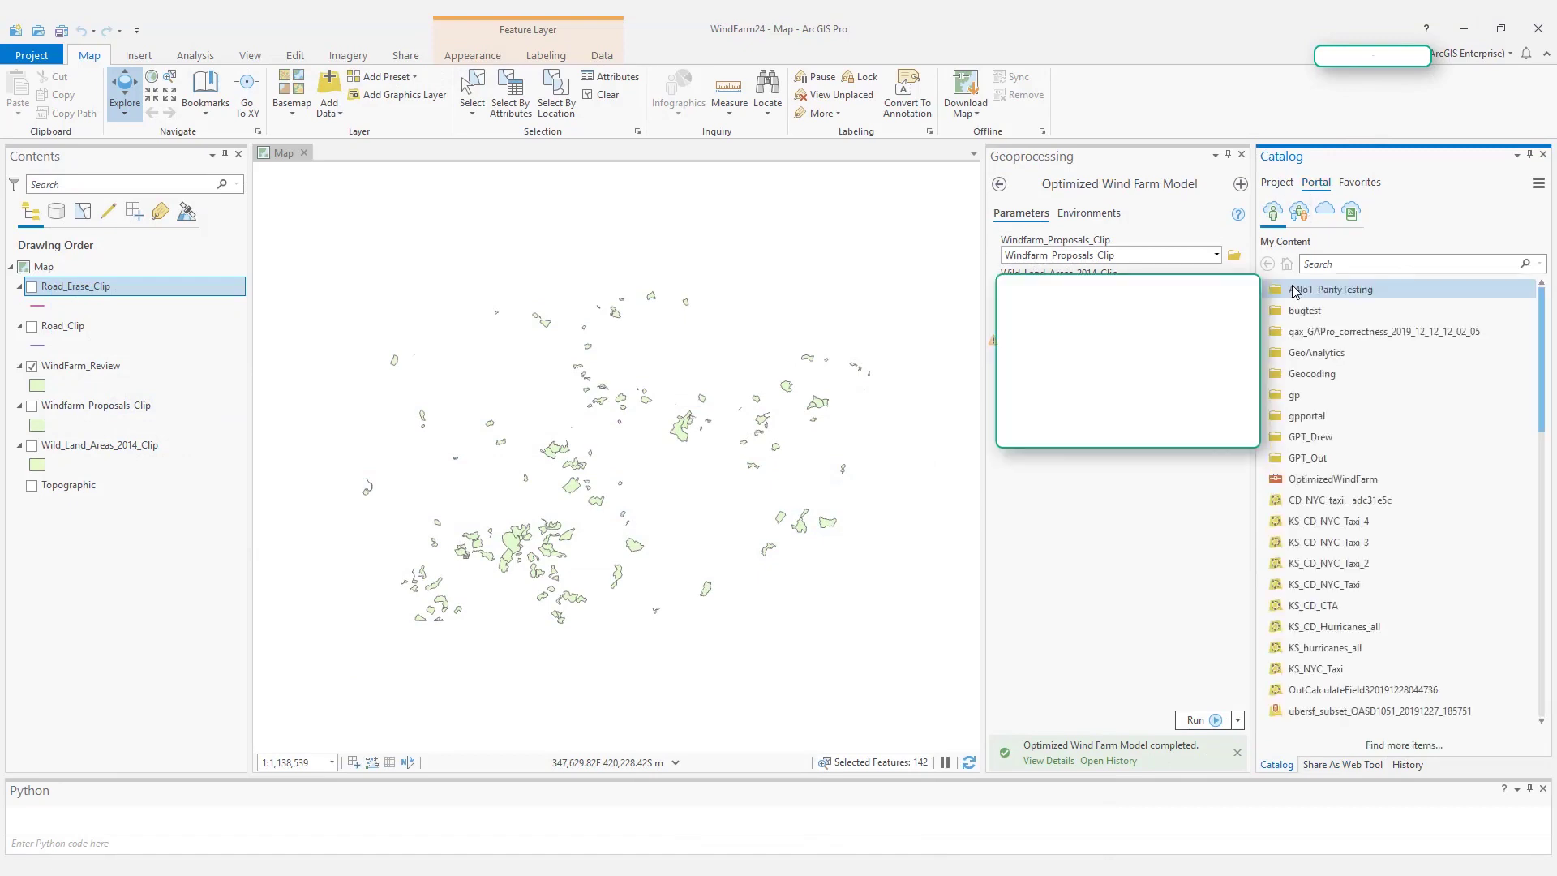
{"action": "left_click", "coordinate": [1469, 479]}
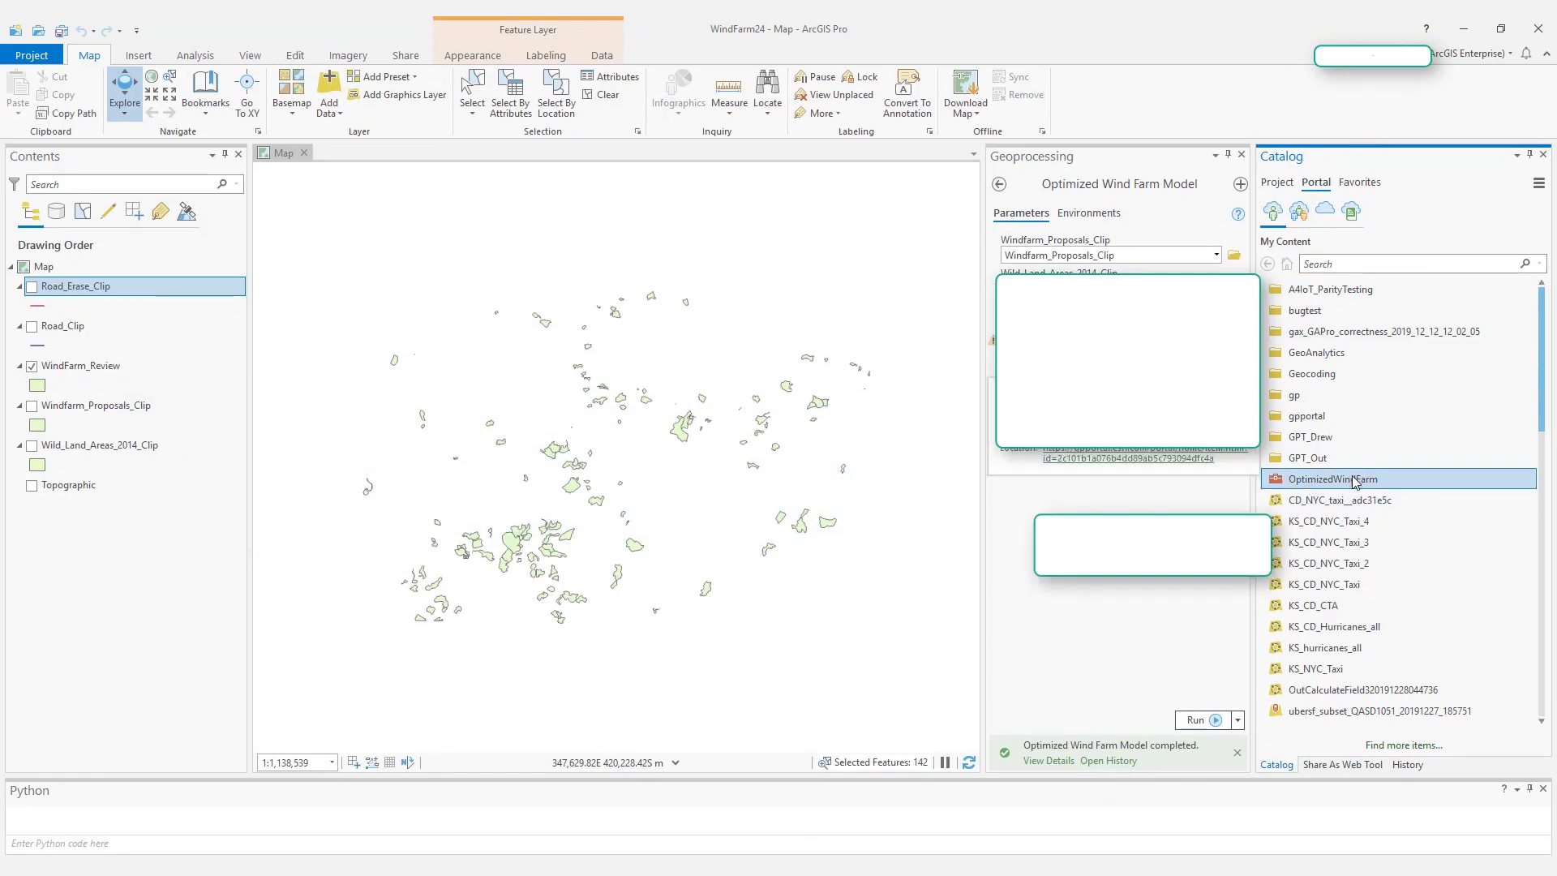